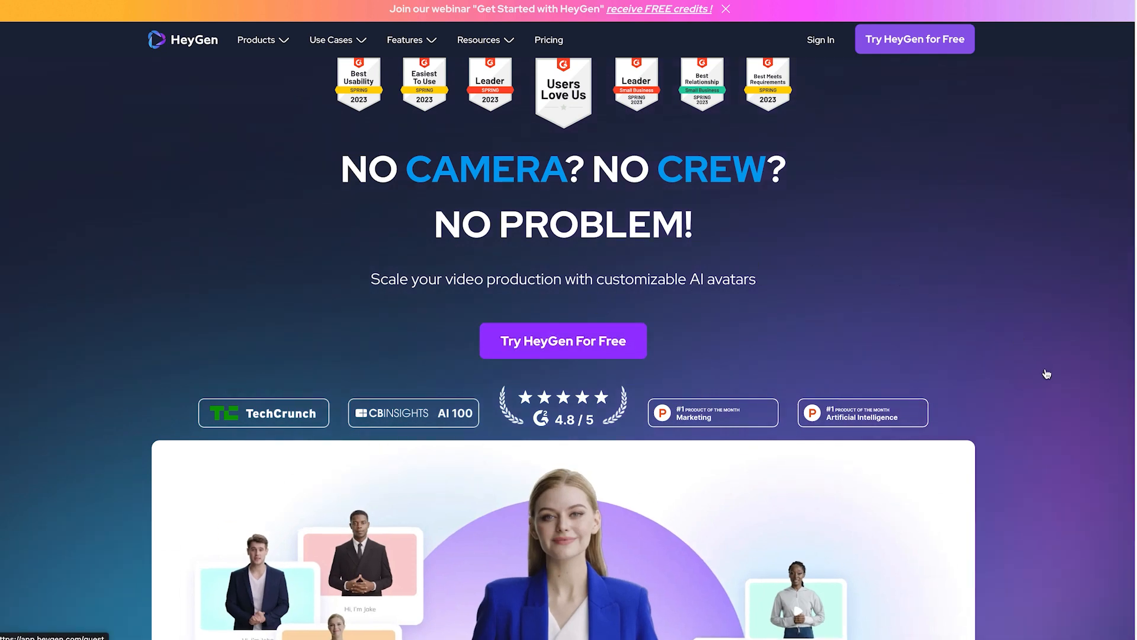
# Step: Look through the HeyGen homepage sections on customers, the three creation steps and the reasons to use it
pyautogui.scroll(-5, 1076, 357)
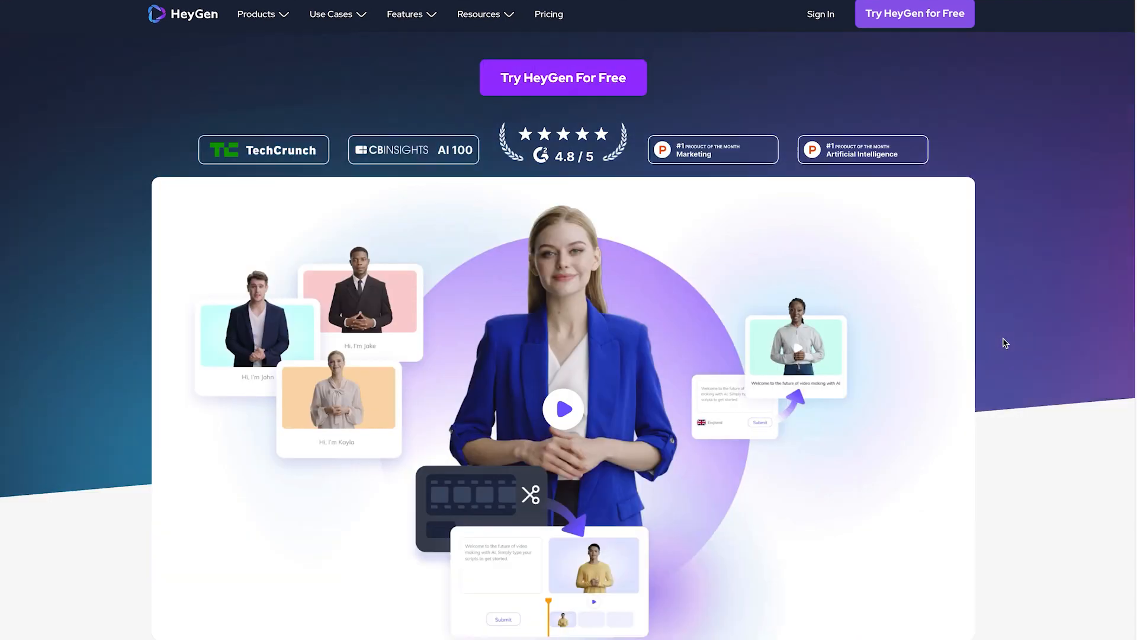
pyautogui.scroll(-3, 1005, 342)
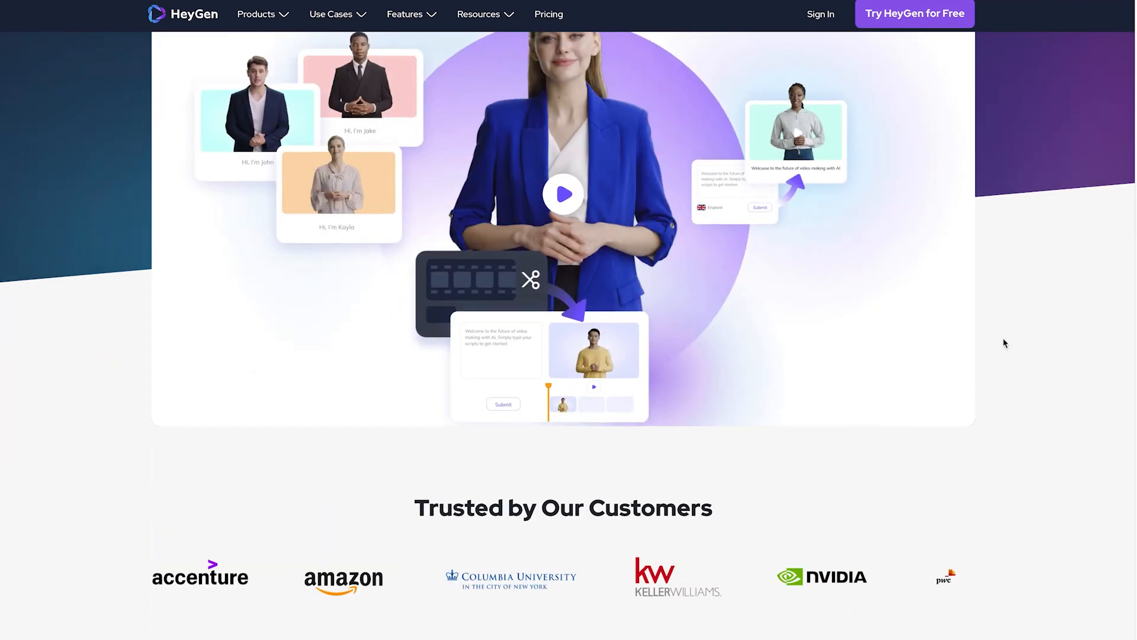
pyautogui.scroll(-5, 1005, 342)
pyautogui.scroll(3, 1005, 342)
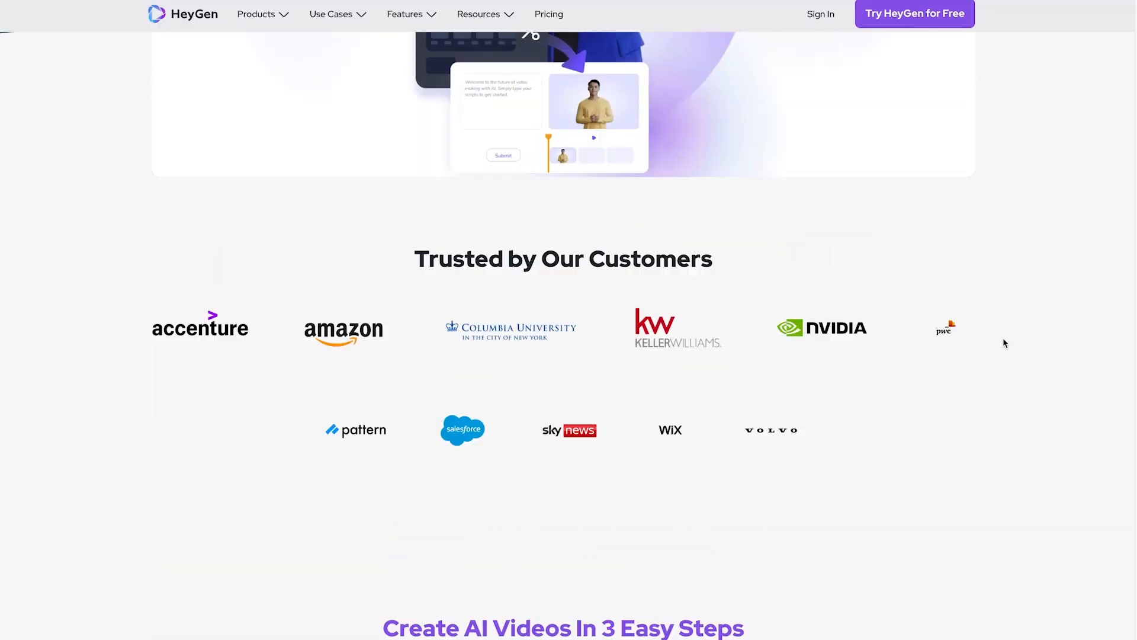
pyautogui.scroll(-9, 1003, 343)
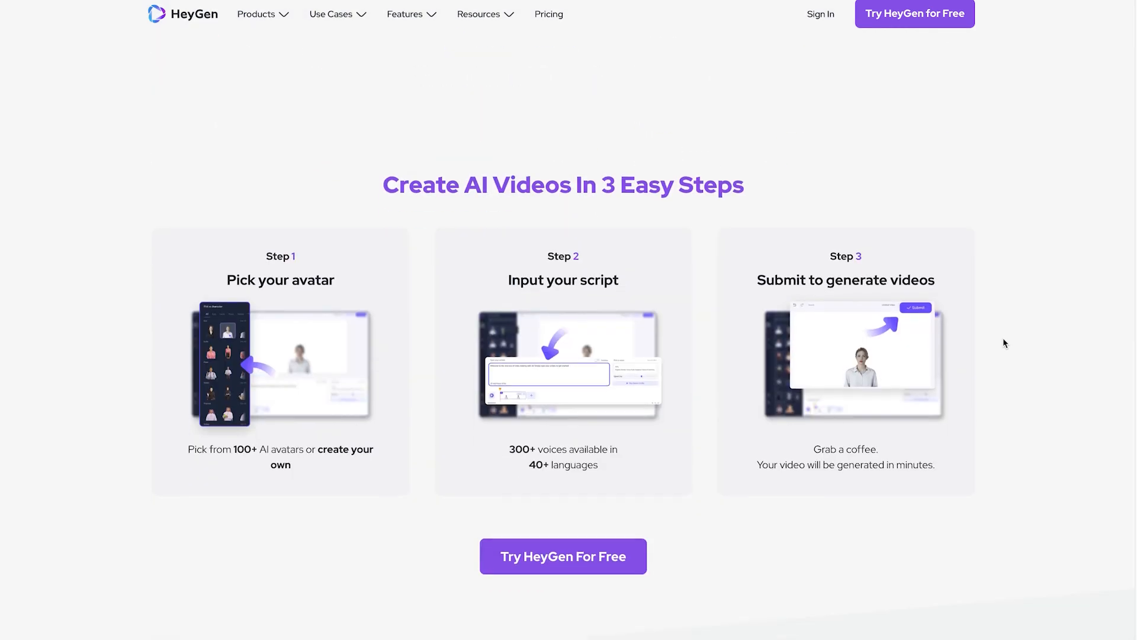
pyautogui.scroll(-3, 1003, 343)
pyautogui.scroll(3, 1004, 342)
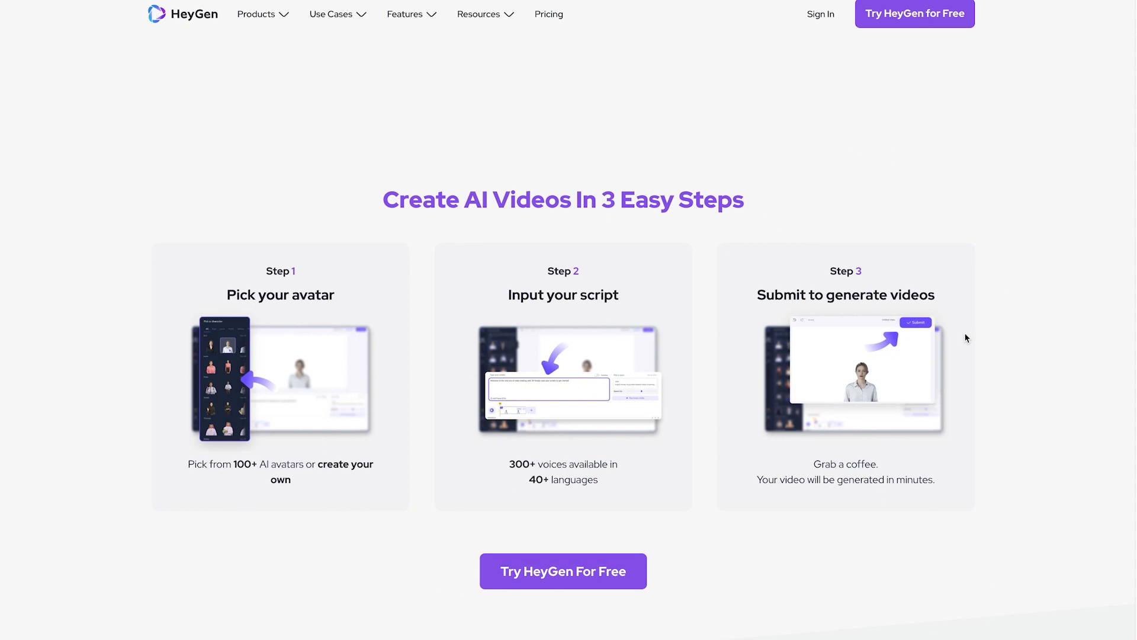
pyautogui.scroll(-12, 192, 373)
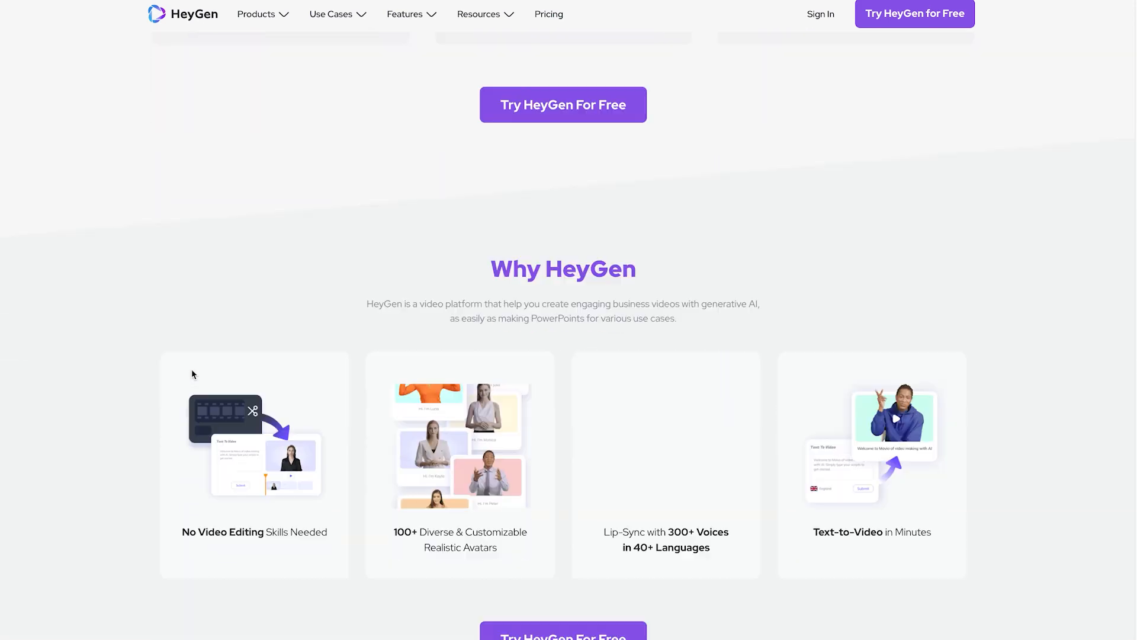
pyautogui.scroll(3, 191, 373)
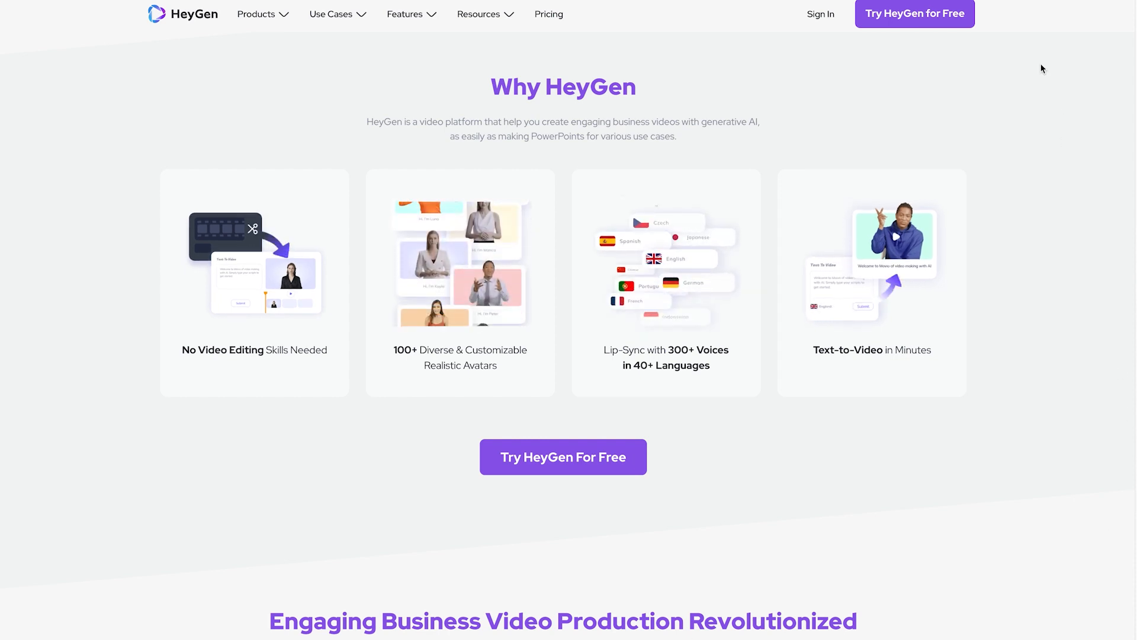
# Step: Sign in to HeyGen and browse the public landscape templates across the use-case categories
pyautogui.click(820, 15)
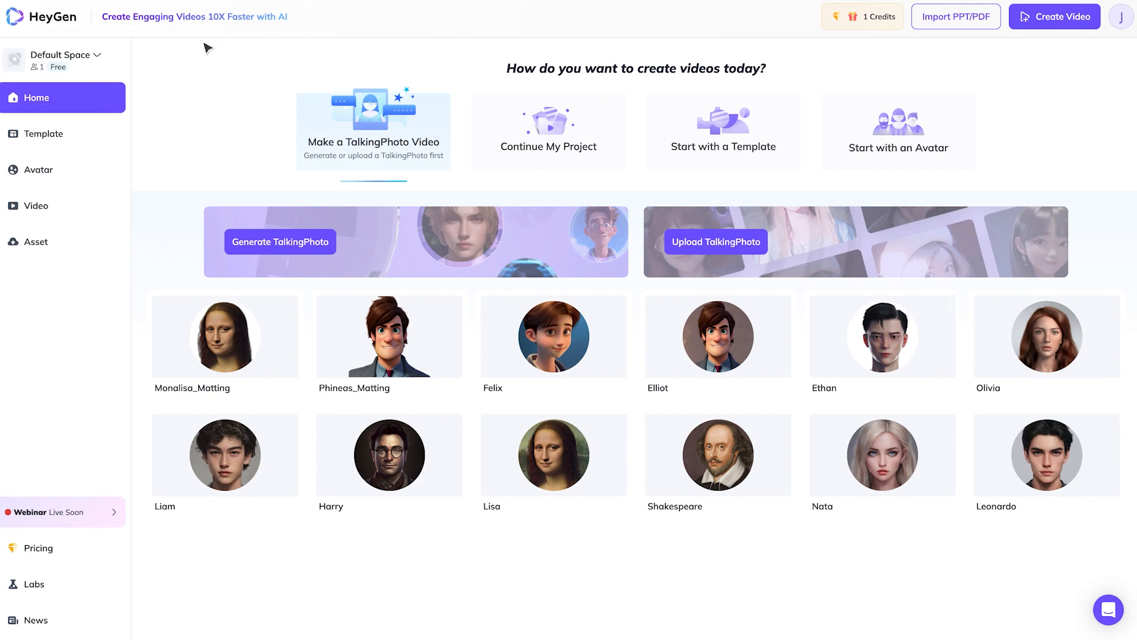
pyautogui.click(77, 137)
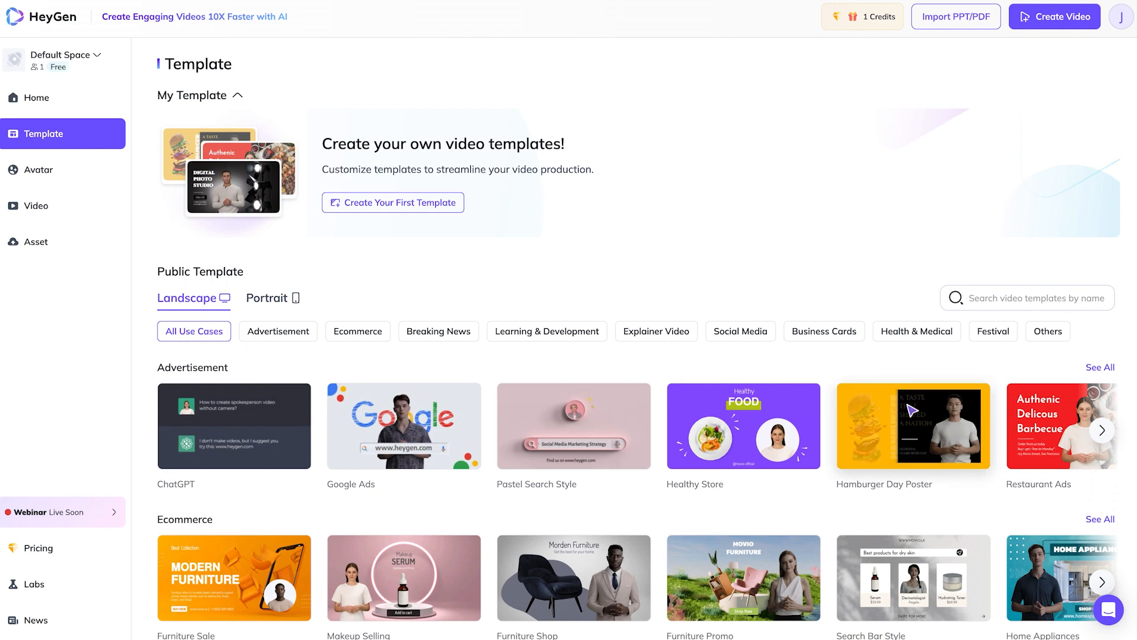
pyautogui.scroll(-3, 490, 285)
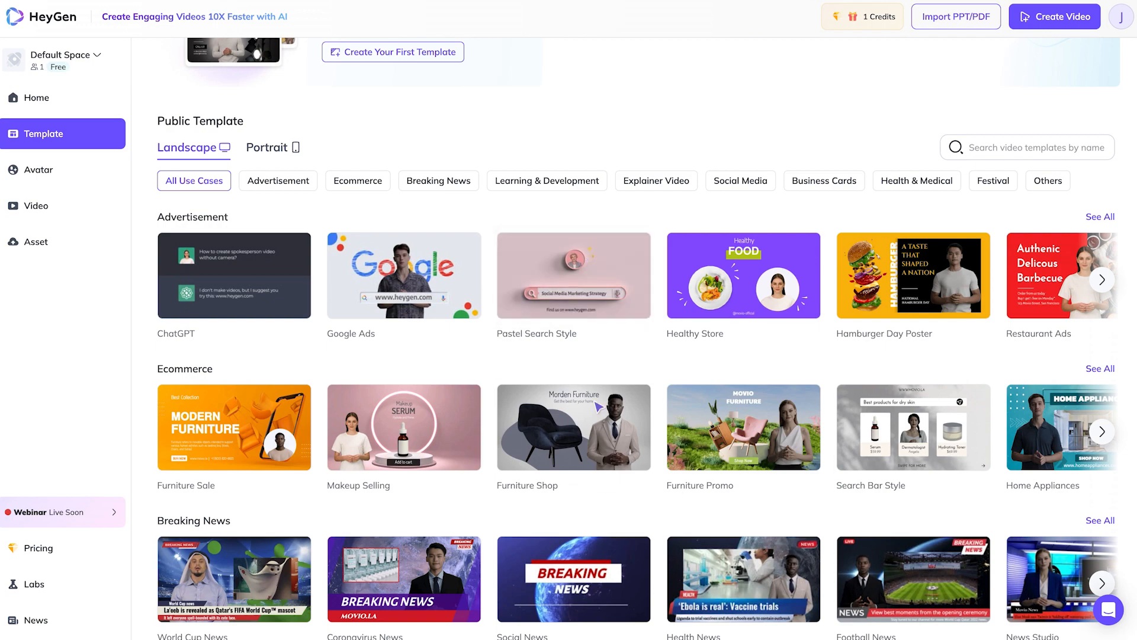
pyautogui.scroll(-3, 568, 264)
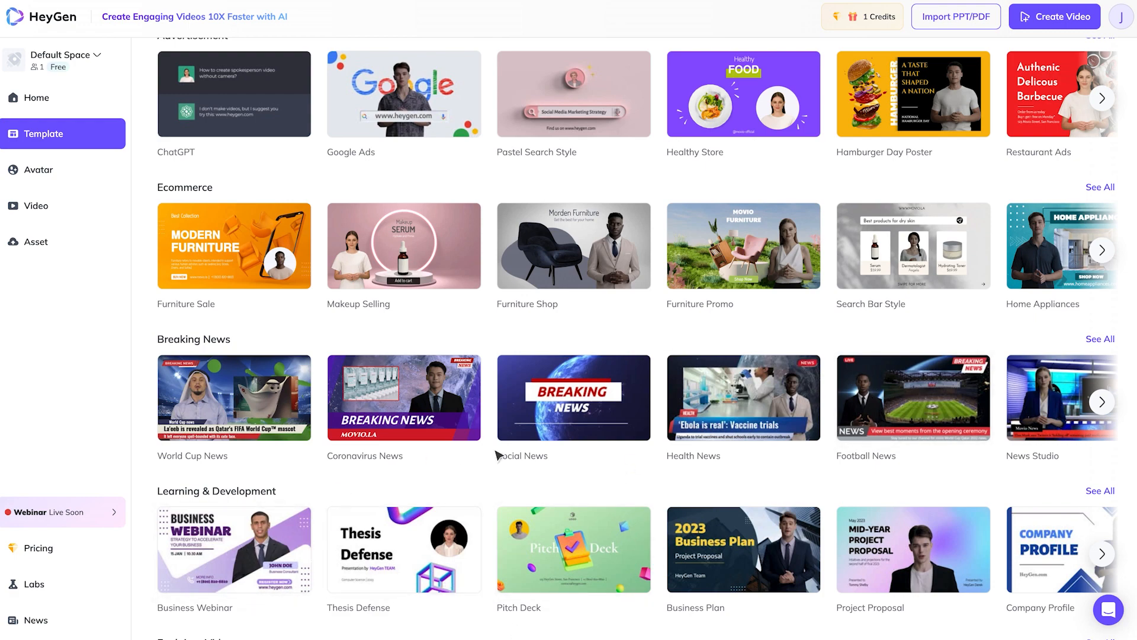
pyautogui.scroll(-6, 508, 454)
pyautogui.scroll(-5, 507, 455)
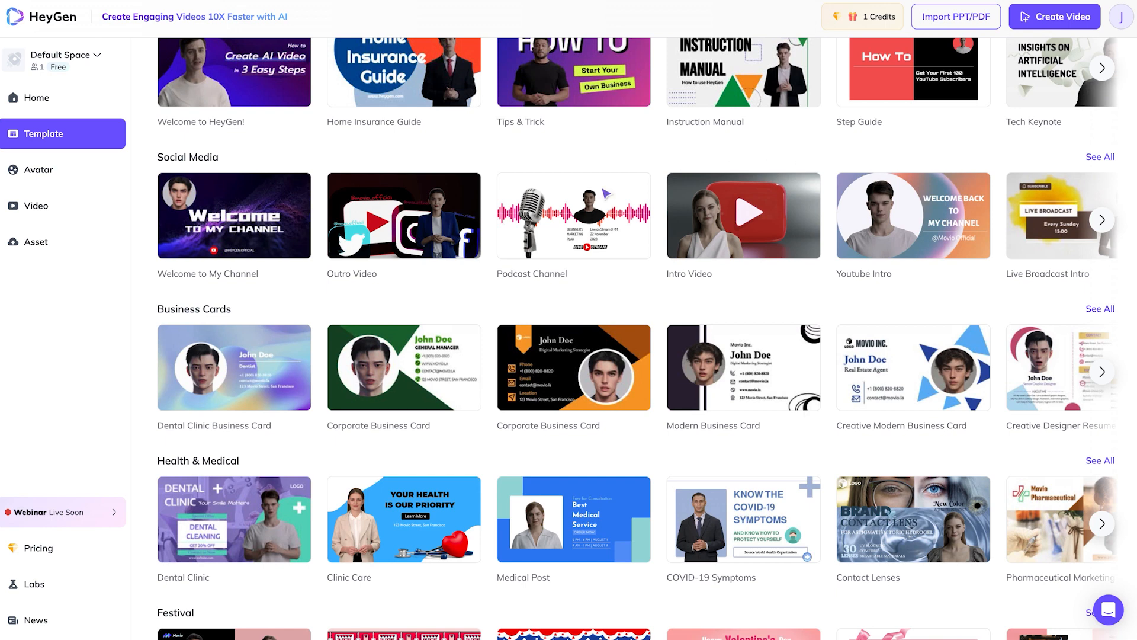
# Step: Preview the Alex in Yellow Sweater avatar from the Avatar Pro library and create a video with it
pyautogui.click(42, 179)
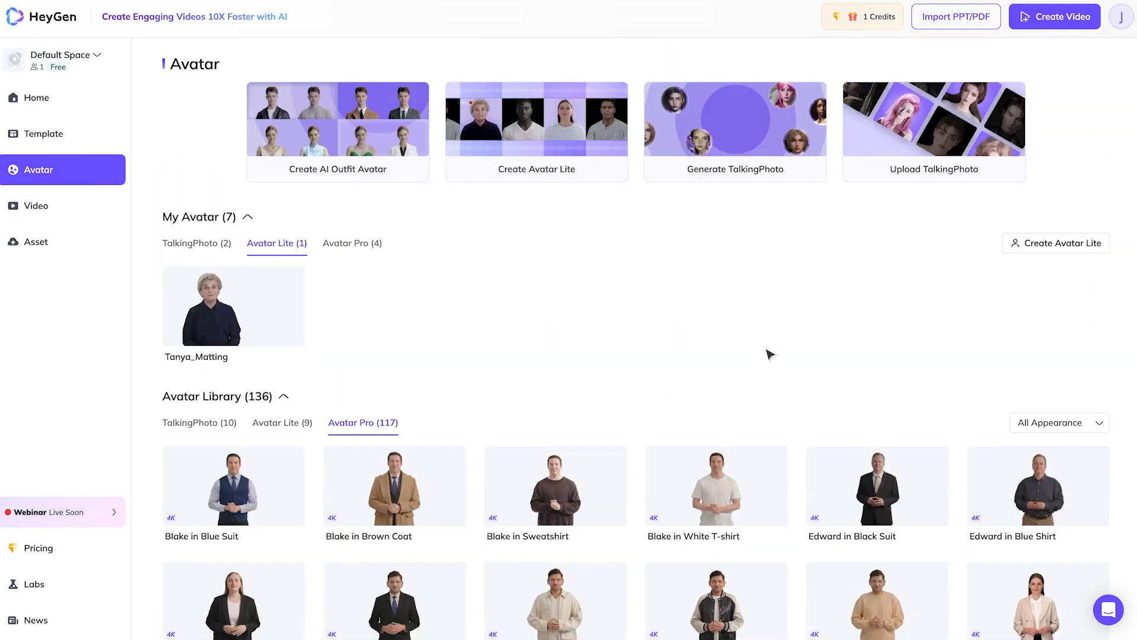
pyautogui.scroll(-3, 770, 354)
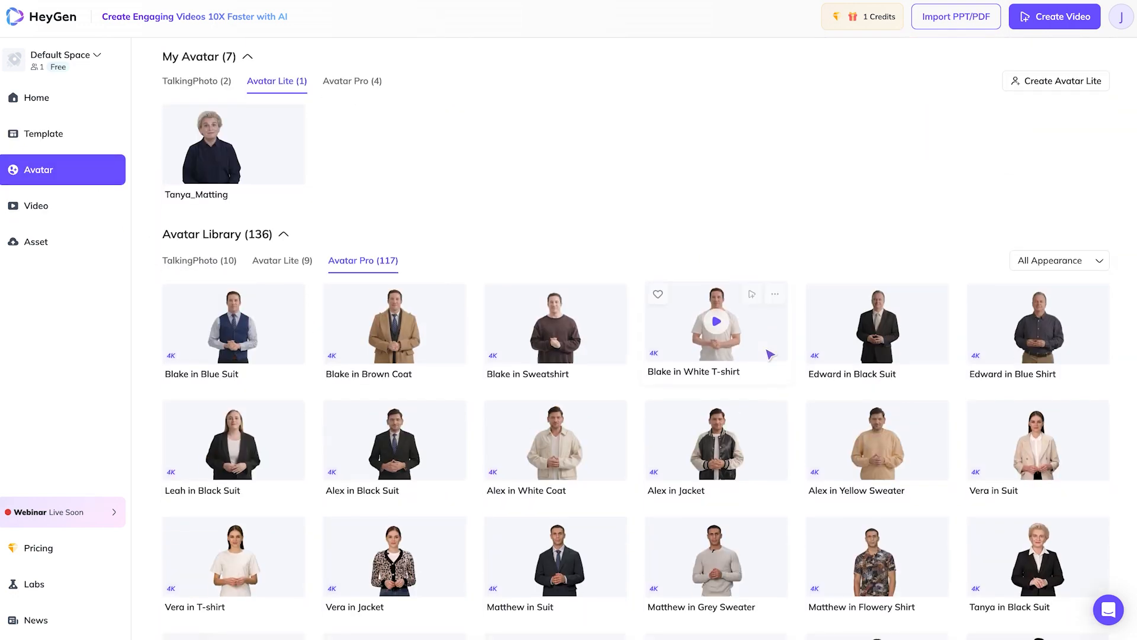
pyautogui.scroll(-3, 768, 353)
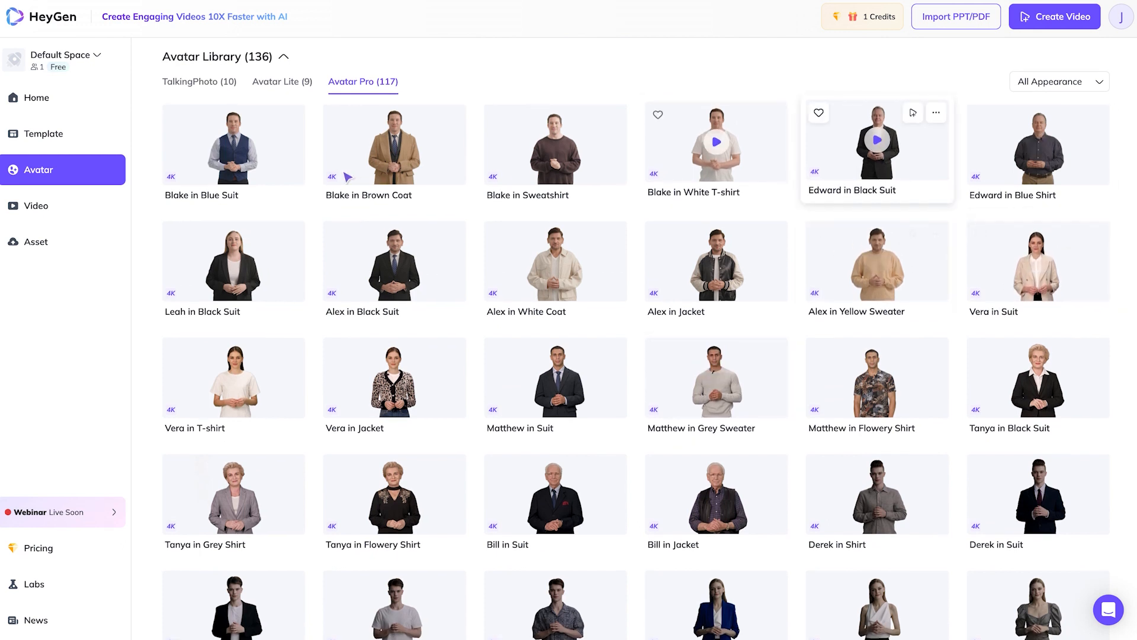
pyautogui.click(870, 243)
pyautogui.click(655, 502)
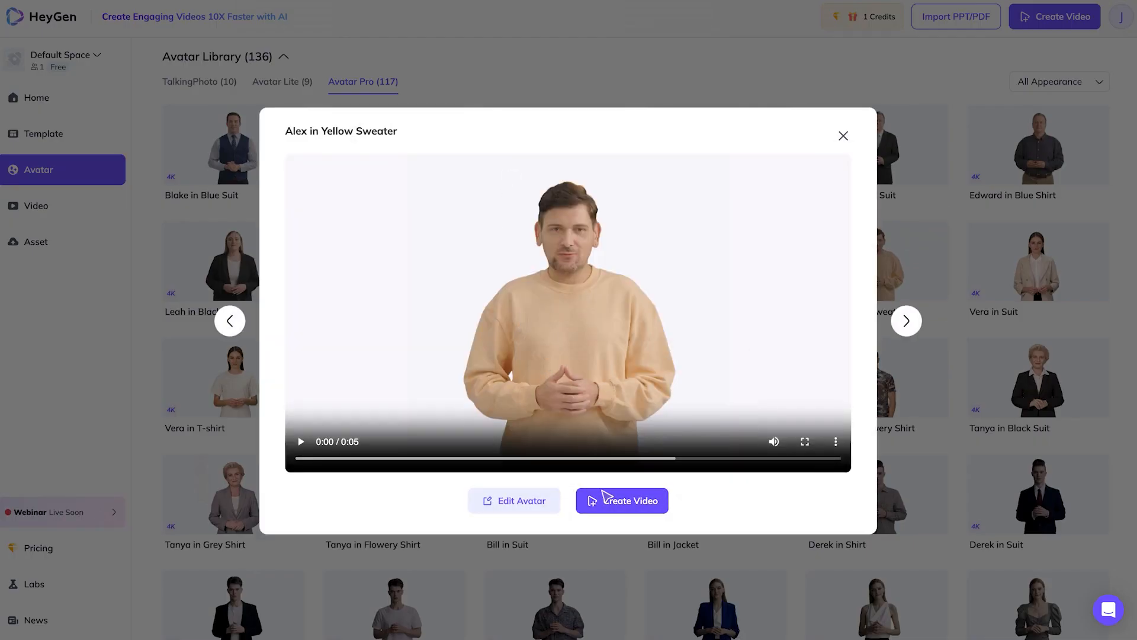
pyautogui.click(302, 444)
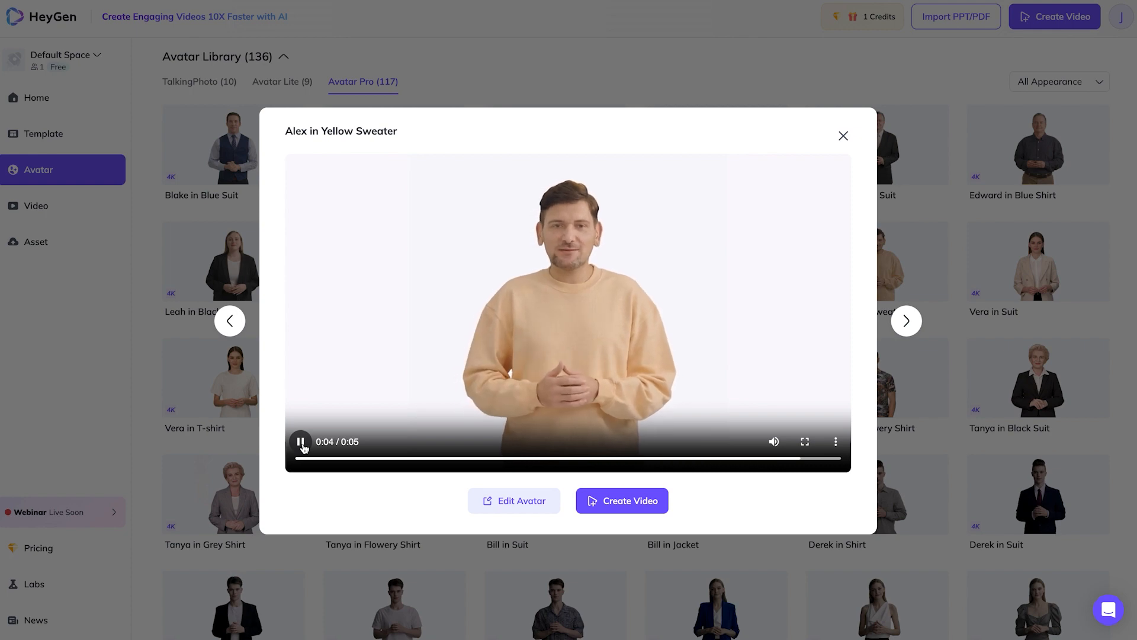
pyautogui.click(641, 500)
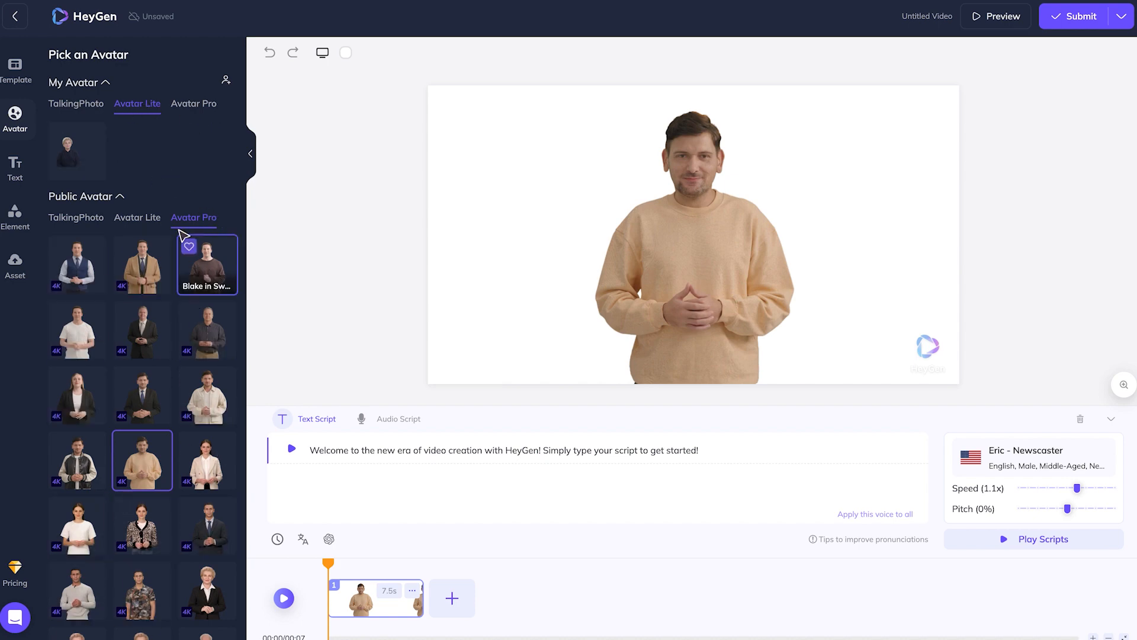
# Step: Look through the saved Avatar Pro, Avatar Lite and TalkingPhoto avatars and the public Avatar Pro collection
pyautogui.click(192, 104)
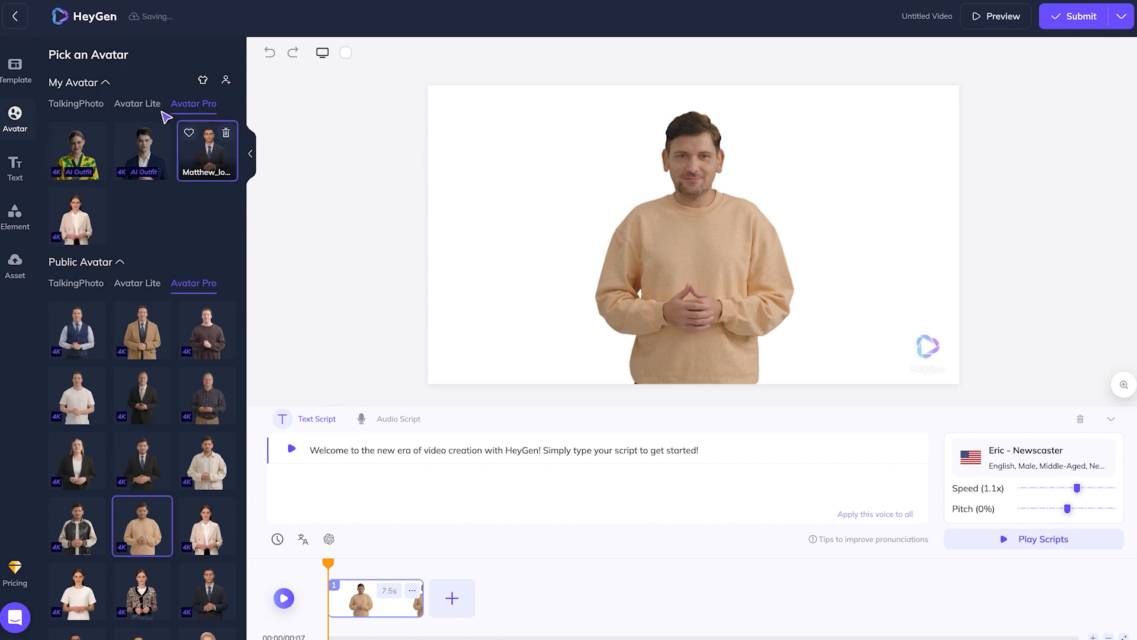
pyautogui.click(140, 104)
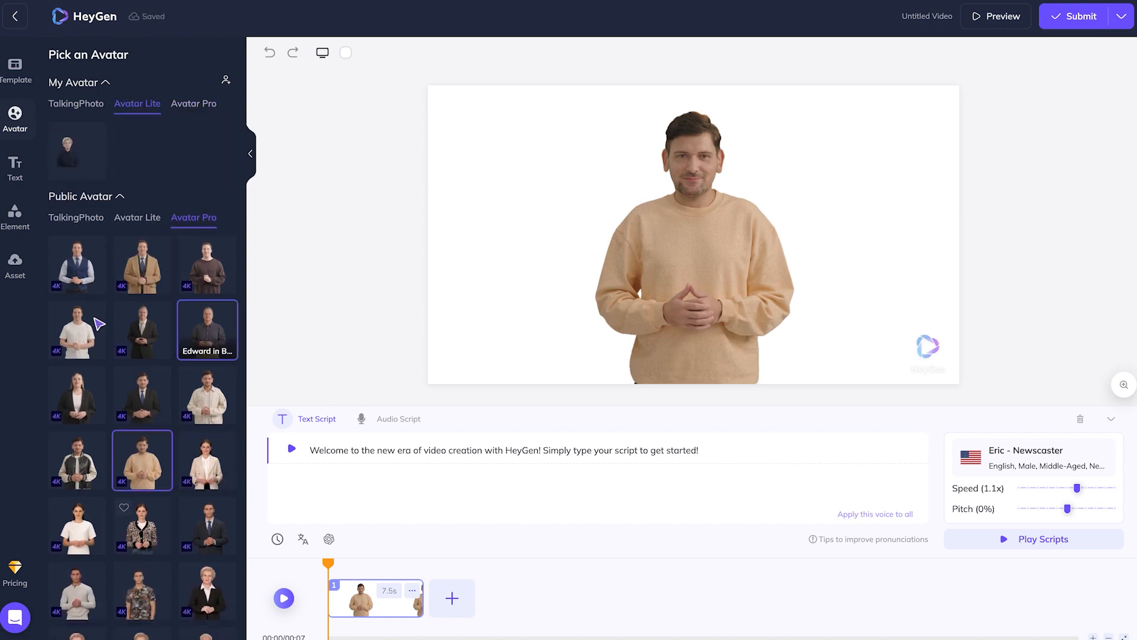
pyautogui.scroll(-8, 140, 536)
pyautogui.scroll(8, 140, 535)
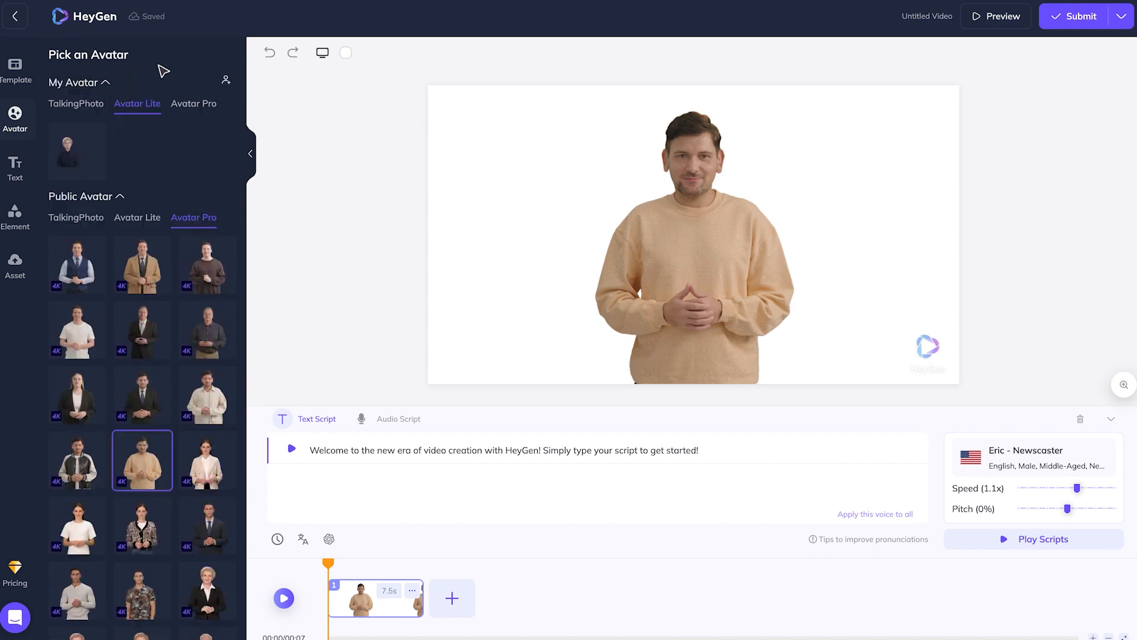
pyautogui.click(67, 106)
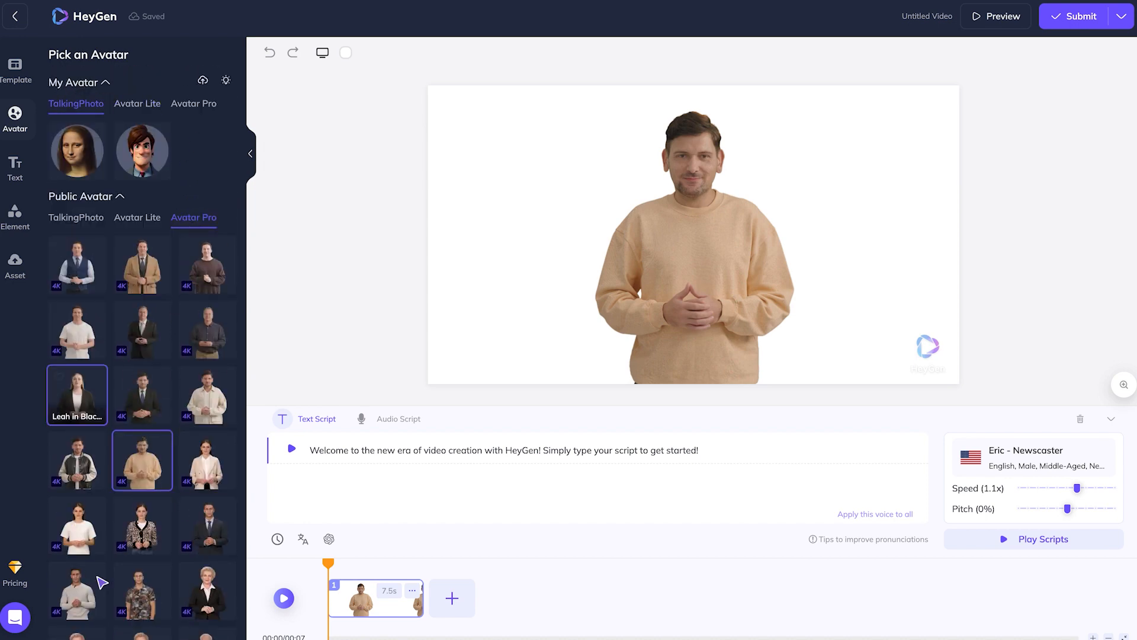
pyautogui.click(135, 102)
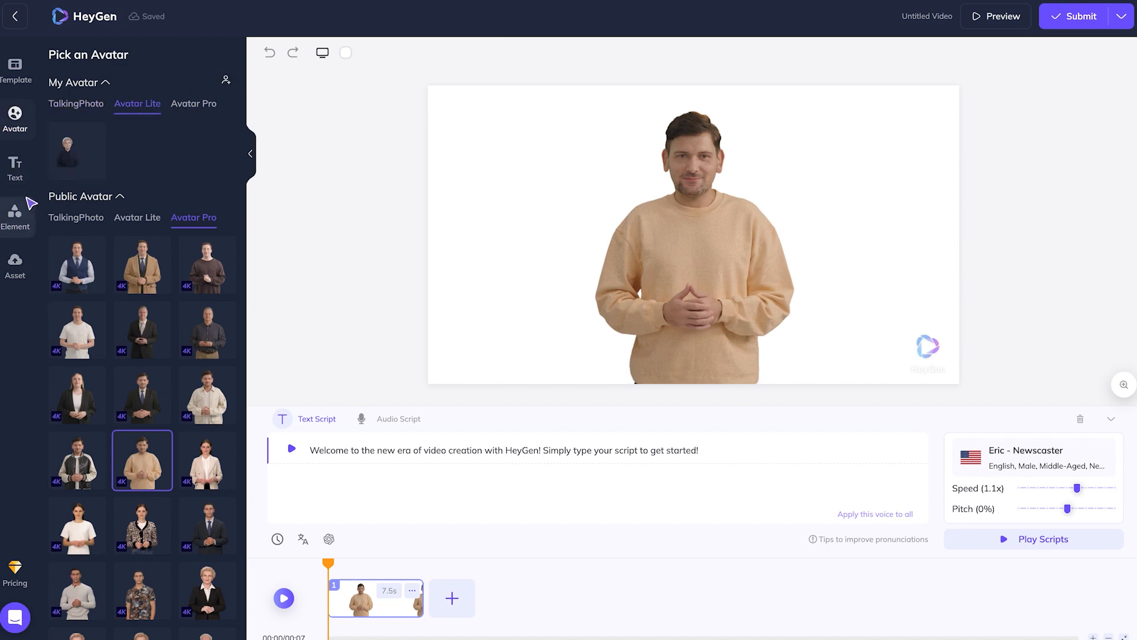
# Step: Browse the text presets and add the 2022 Marketing Plan preset to the scene
pyautogui.click(18, 168)
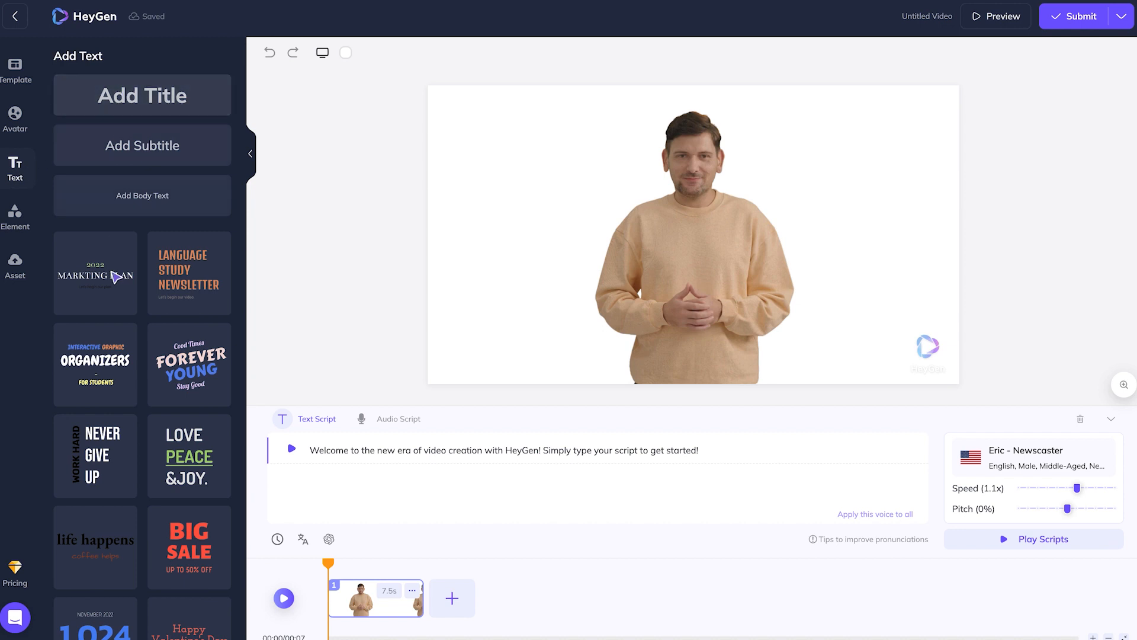
pyautogui.scroll(-1, 118, 557)
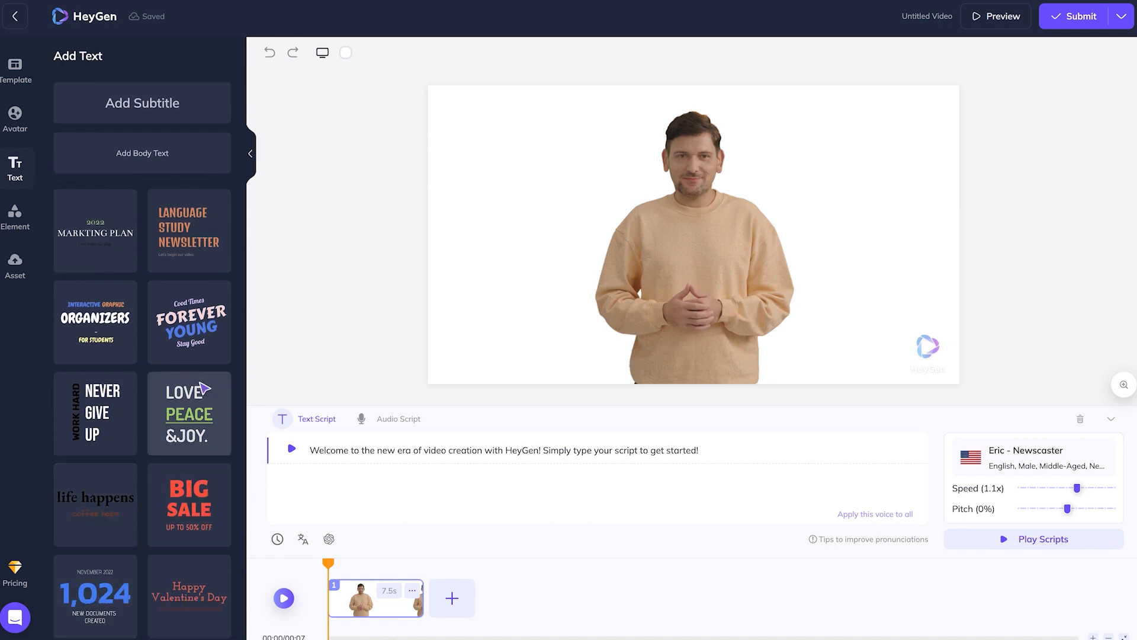
pyautogui.scroll(1, 202, 408)
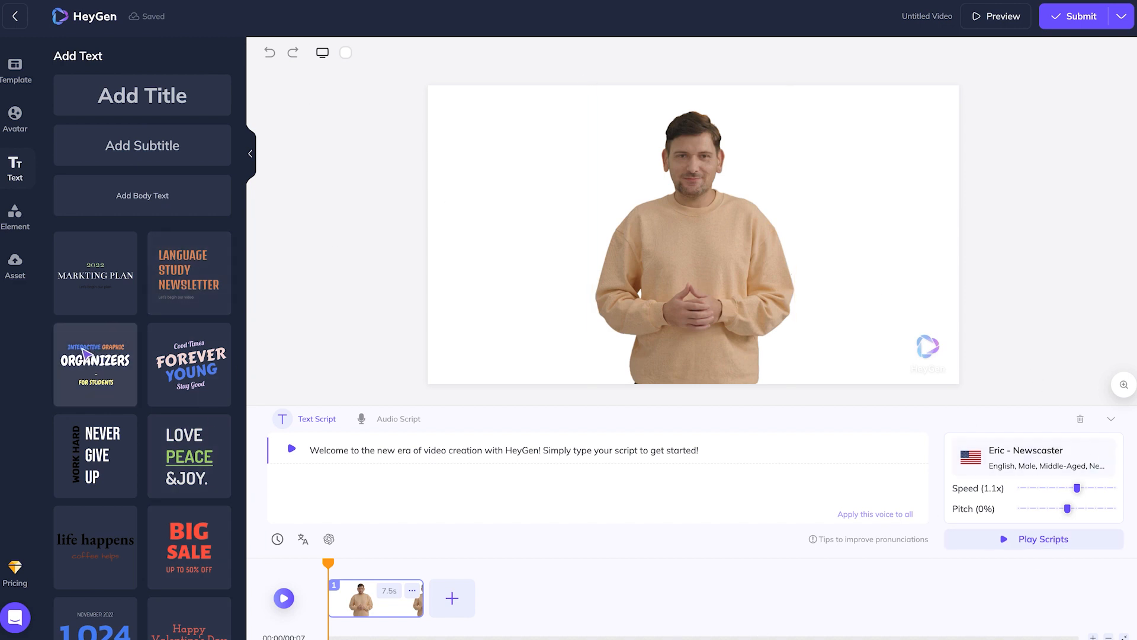
pyautogui.click(94, 283)
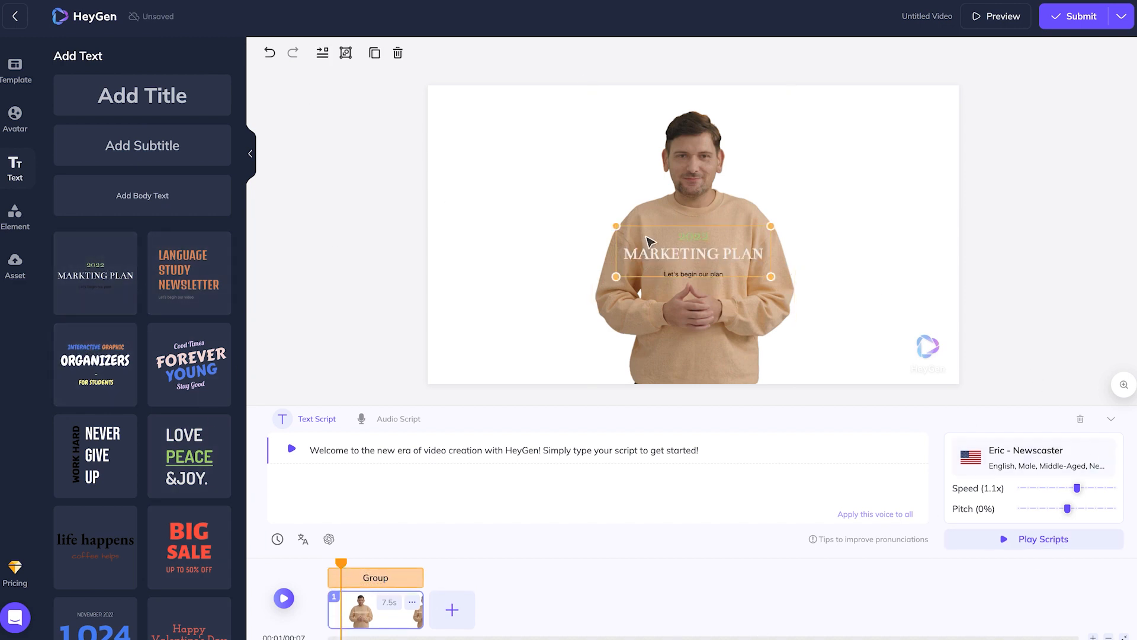
# Step: Replace the "MARKETING PLAN" heading on the canvas with "SUMMER COLLECTION"
pyautogui.doubleClick(676, 259)
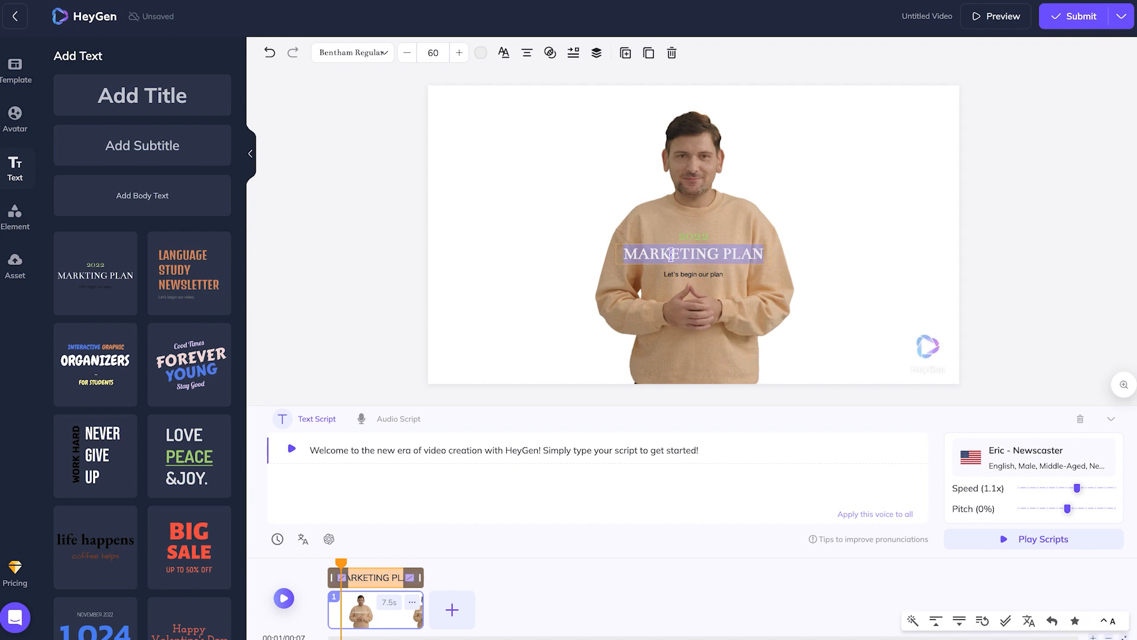
pyautogui.write('H')
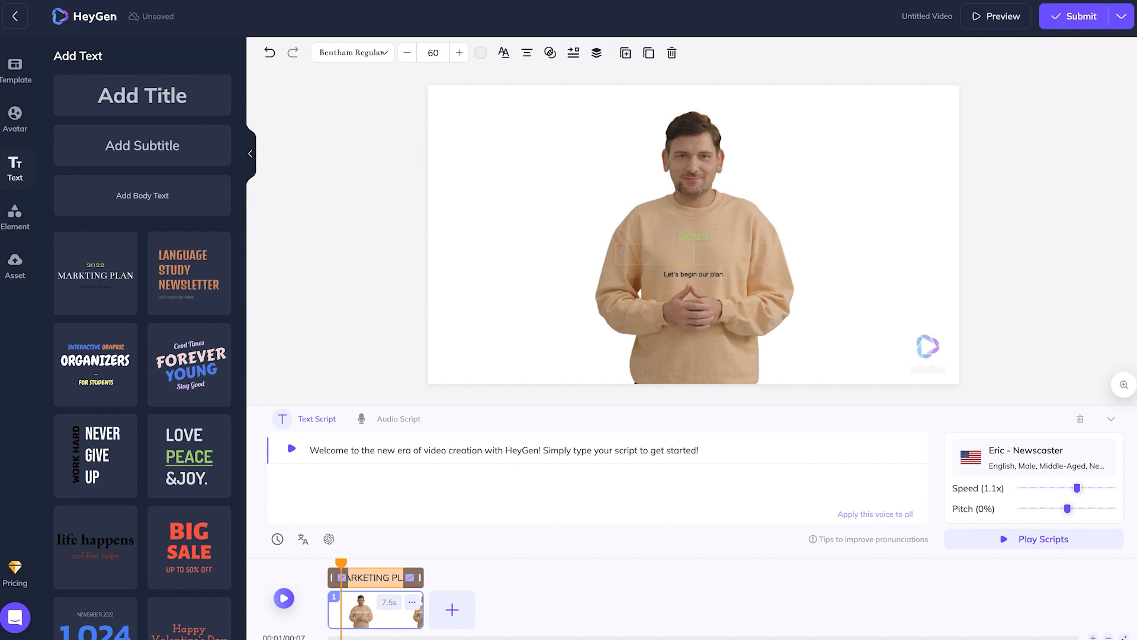
pyautogui.write('UMMER COLLECTION')
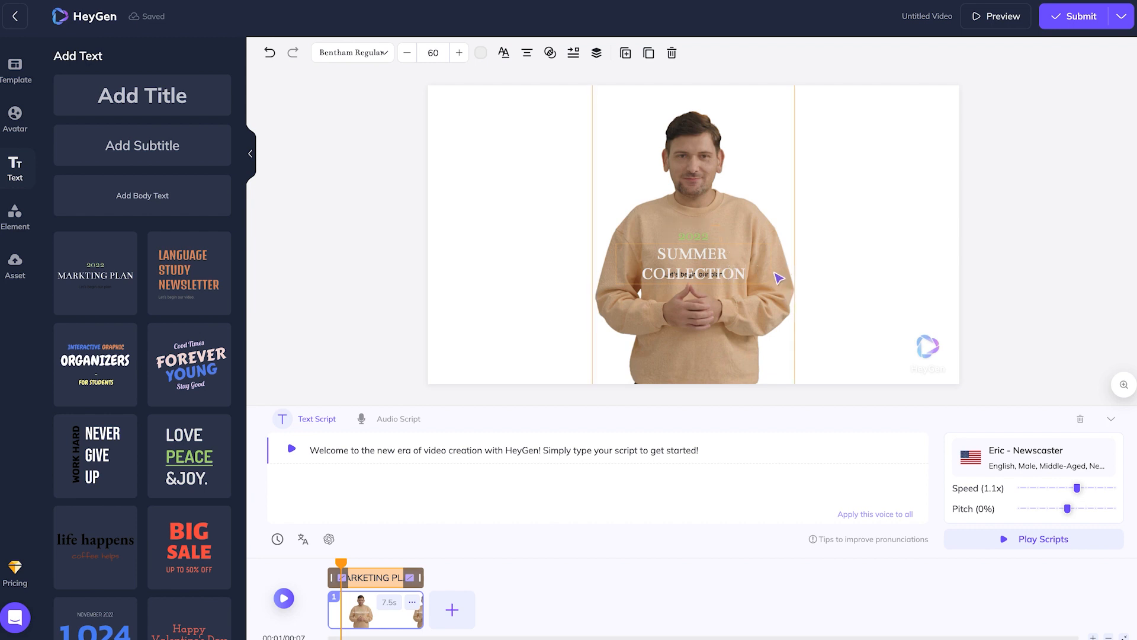
pyautogui.click(721, 265)
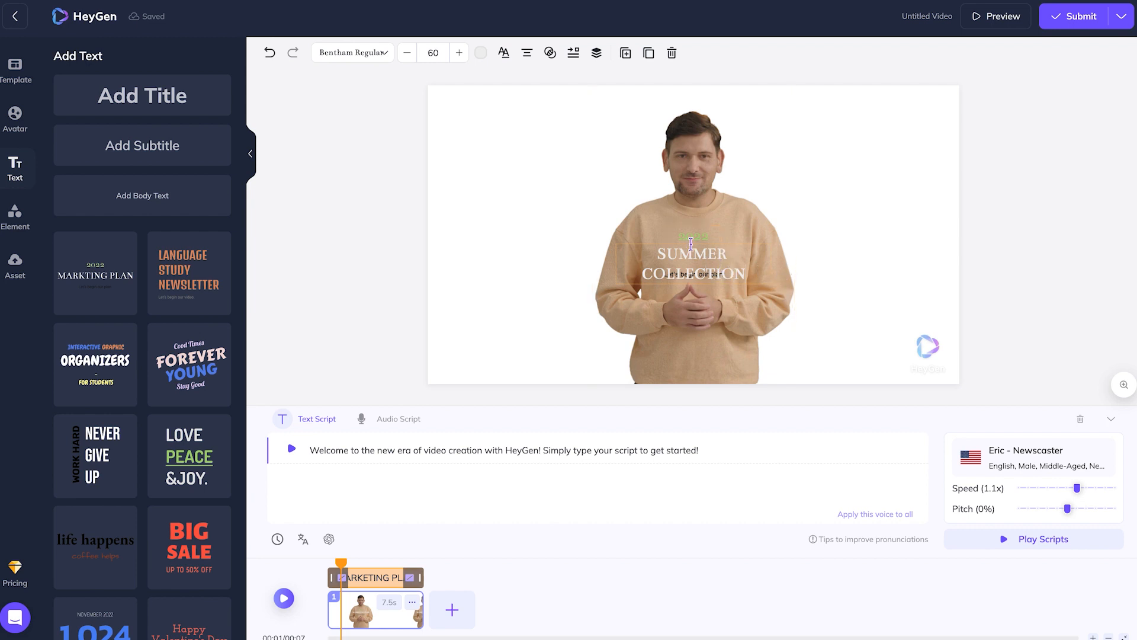
# Step: Move the "2022" text up beside the avatar's head at about 780, 74 and change its colour to black
pyautogui.moveTo(693, 247); pyautogui.dragTo(644, 120)
pyautogui.doubleClick(652, 108)
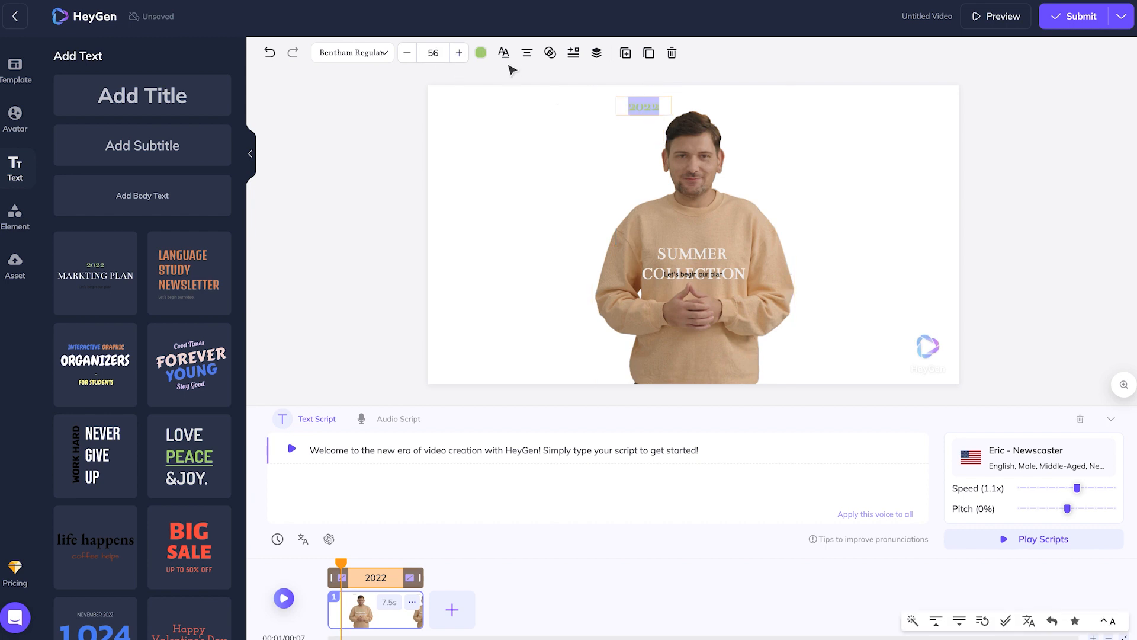
pyautogui.click(481, 53)
pyautogui.click(478, 52)
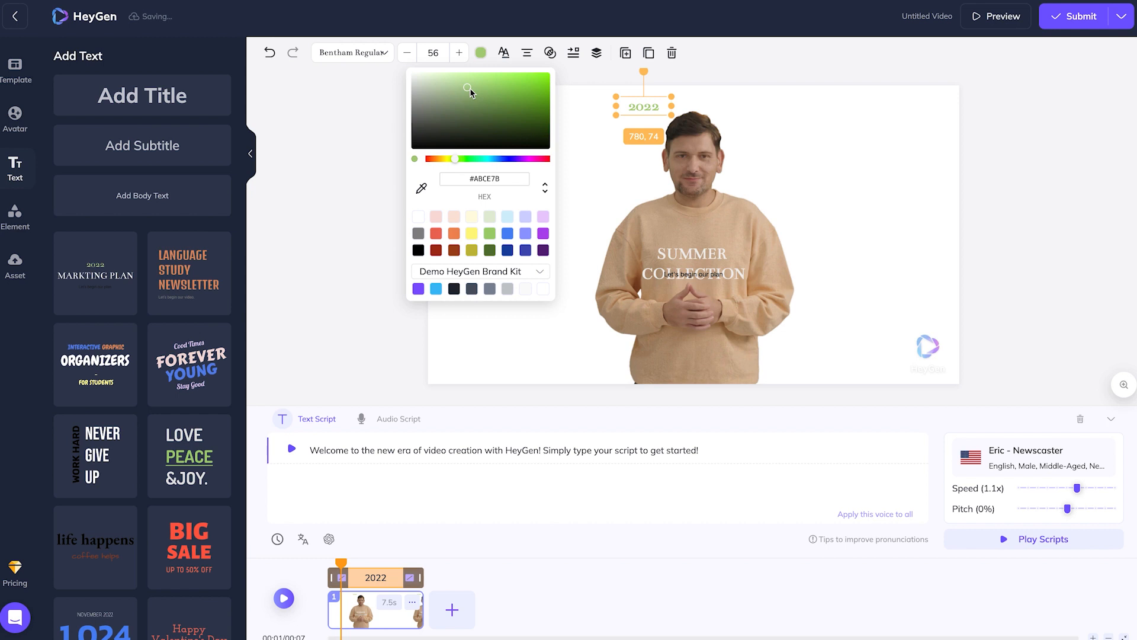
pyautogui.moveTo(468, 88); pyautogui.dragTo(355, 224)
# Step: Move the "SUMMER COLLECTION" heading to the canvas's lower-right corner and change its colour to red #FF0000
pyautogui.moveTo(693, 261); pyautogui.dragTo(847, 340)
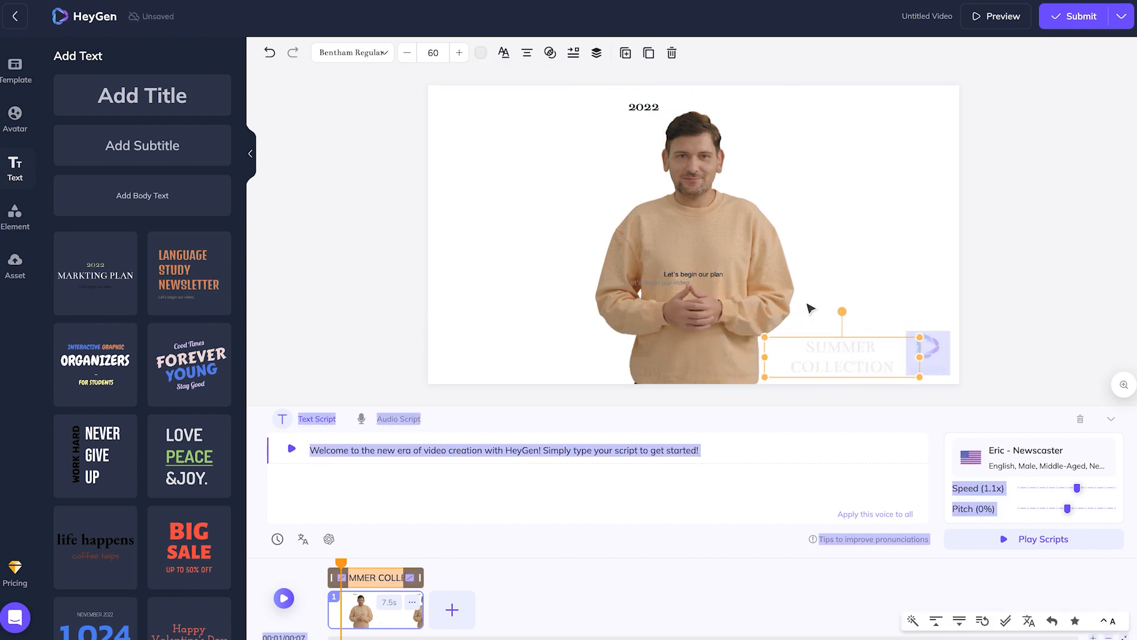
pyautogui.click(481, 53)
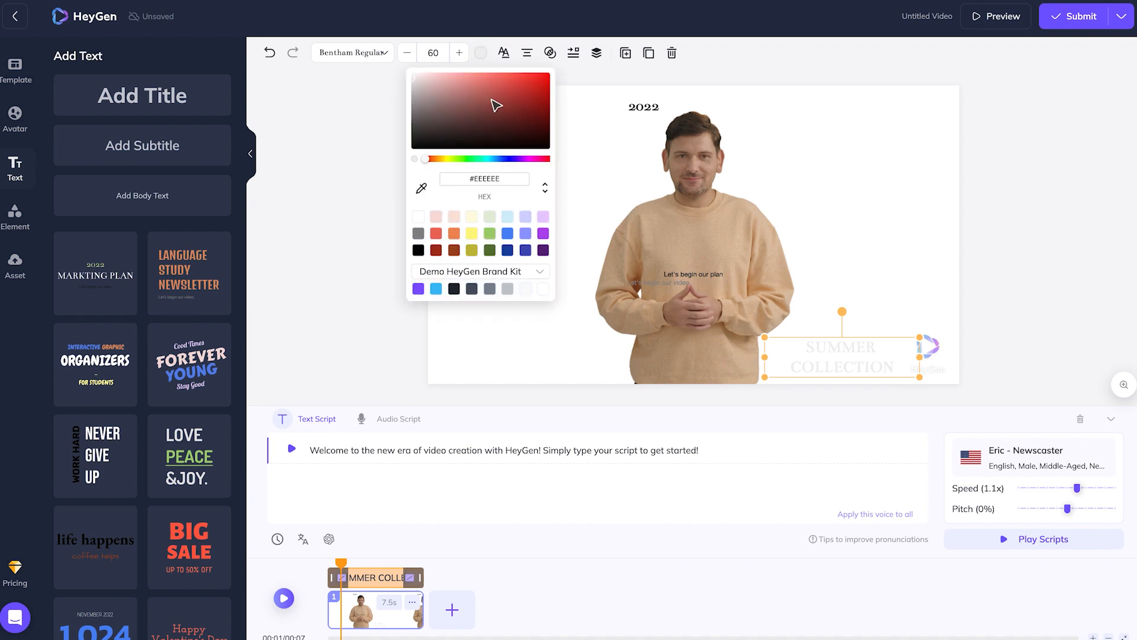
pyautogui.moveTo(497, 105)
pyautogui.mouseDown()
pyautogui.moveTo(731, 48)
pyautogui.moveTo(737, 57)
pyautogui.mouseUp()
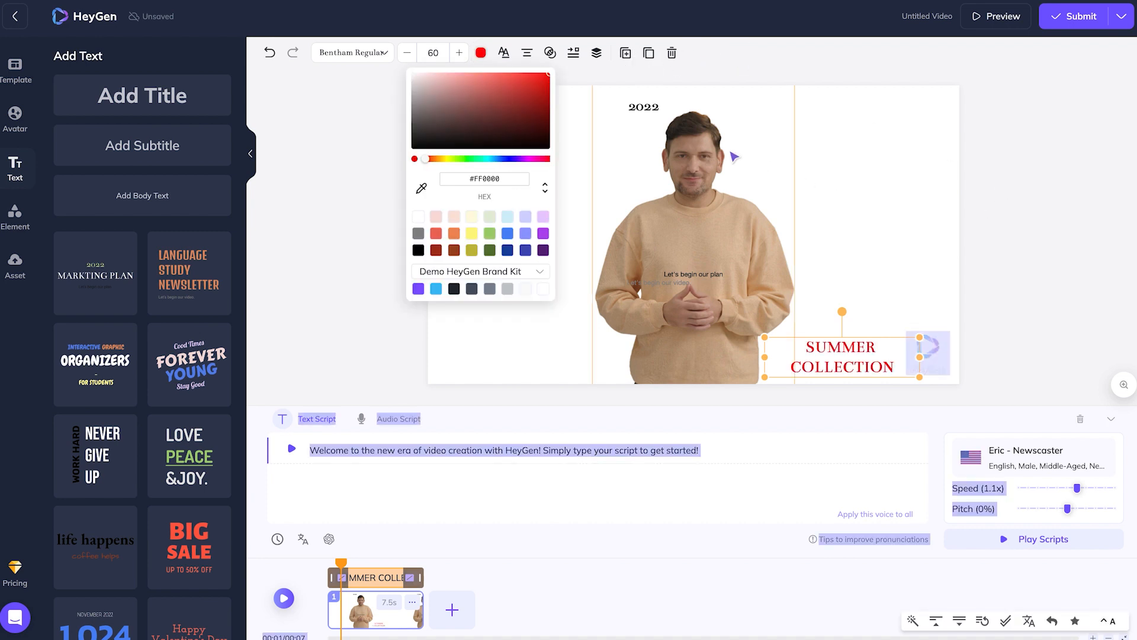
pyautogui.click(1069, 151)
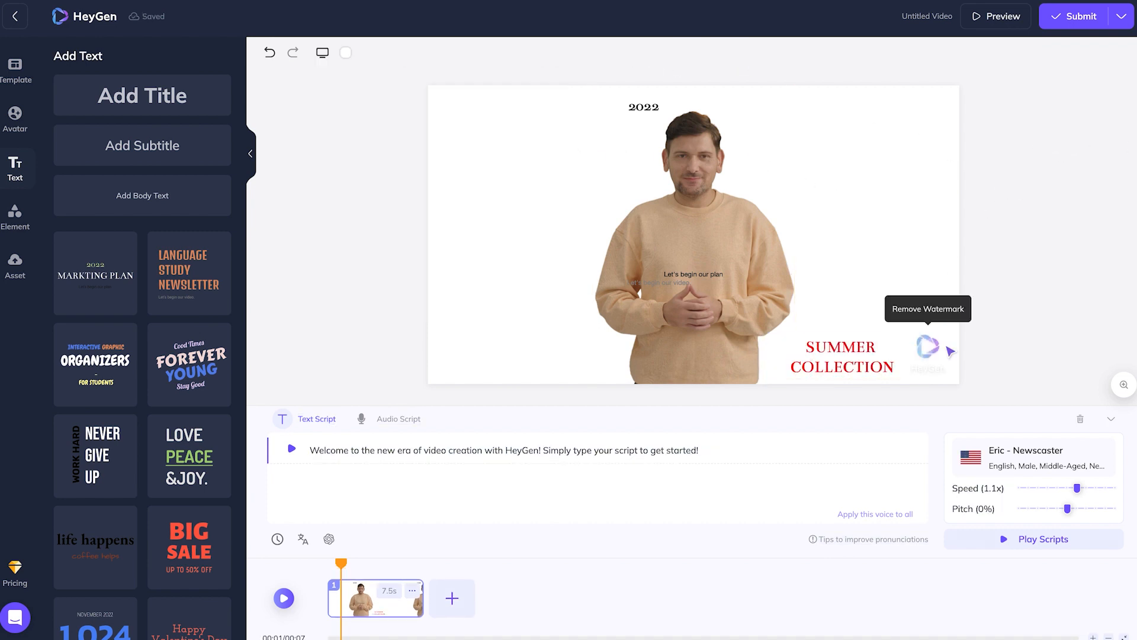
pyautogui.click(895, 356)
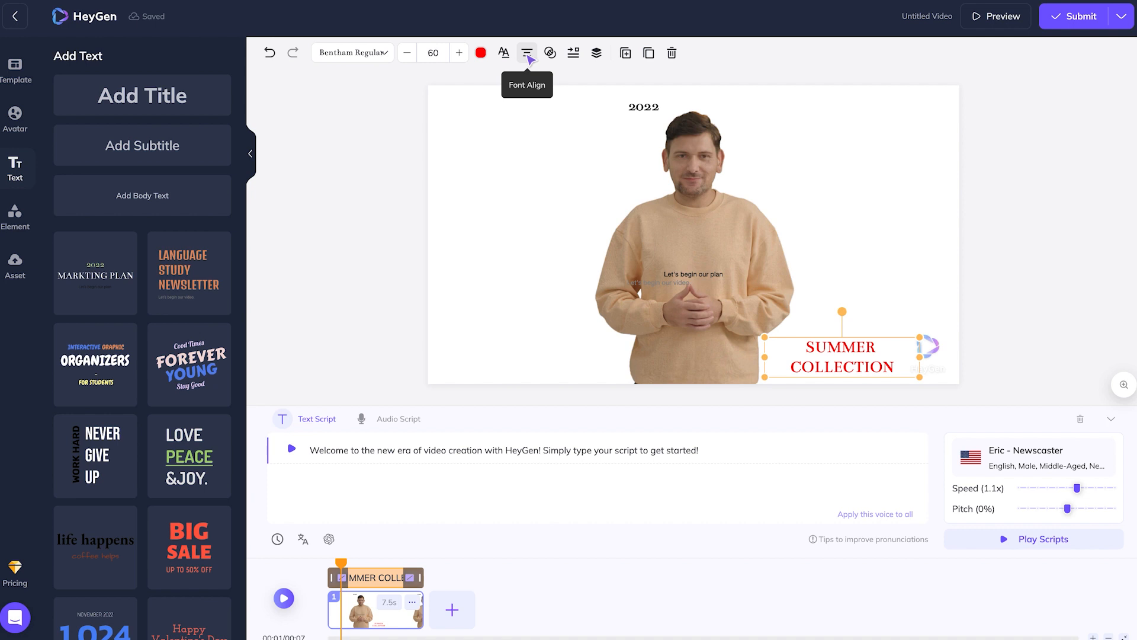
# Step: Delete the two small "Let's begin our…" text lines lying over the avatar's sweater
pyautogui.click(696, 274)
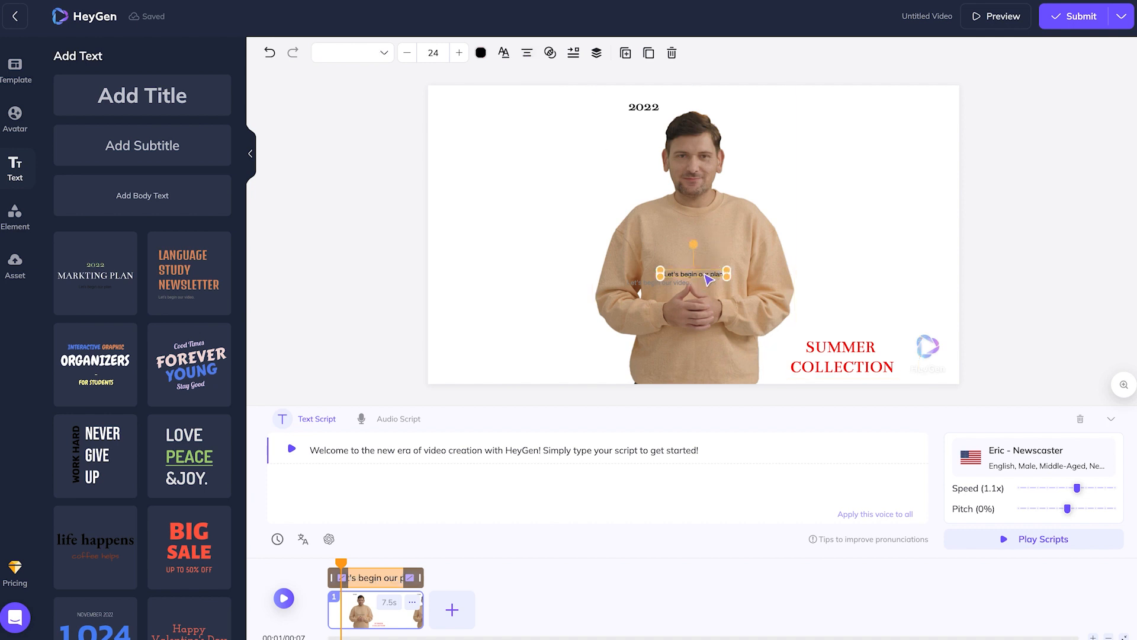
pyautogui.press('BackSpace')
pyautogui.click(684, 289)
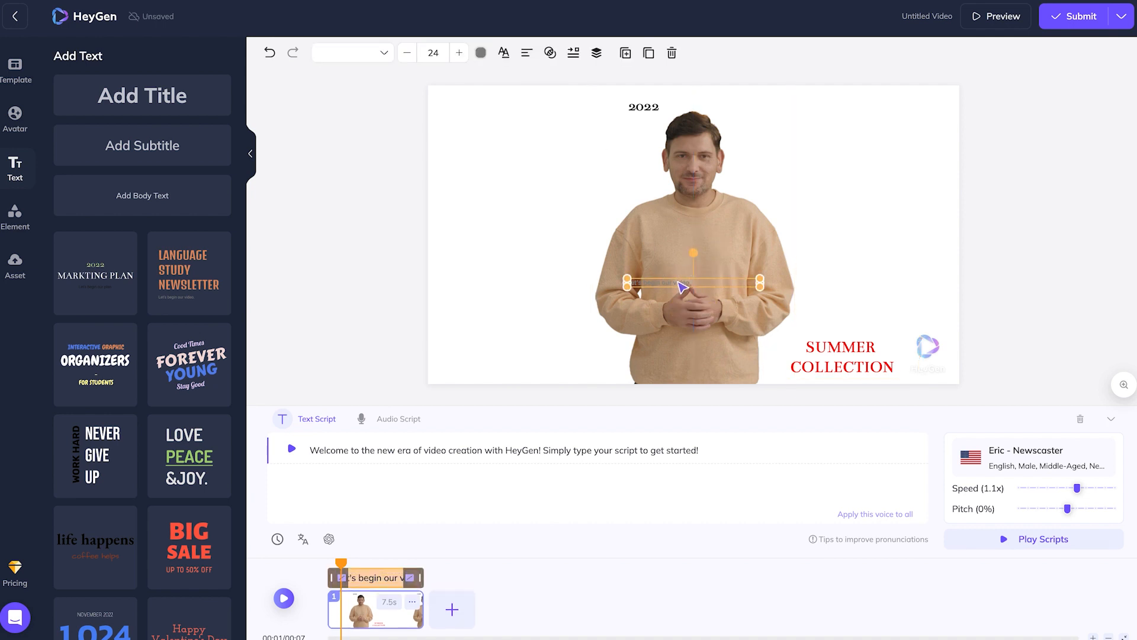
pyautogui.press('BackSpace')
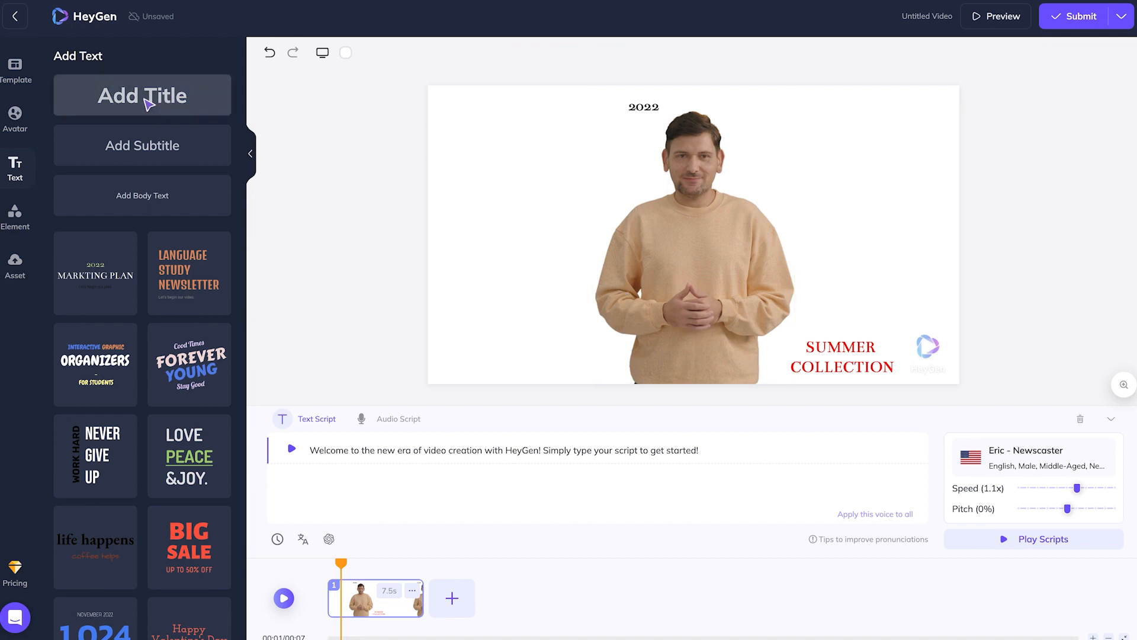
# Step: Browse the stock images among the elements and add the island picture with overwater huts and a cloud-topped mountain to the scene
pyautogui.scroll(-1, 119, 367)
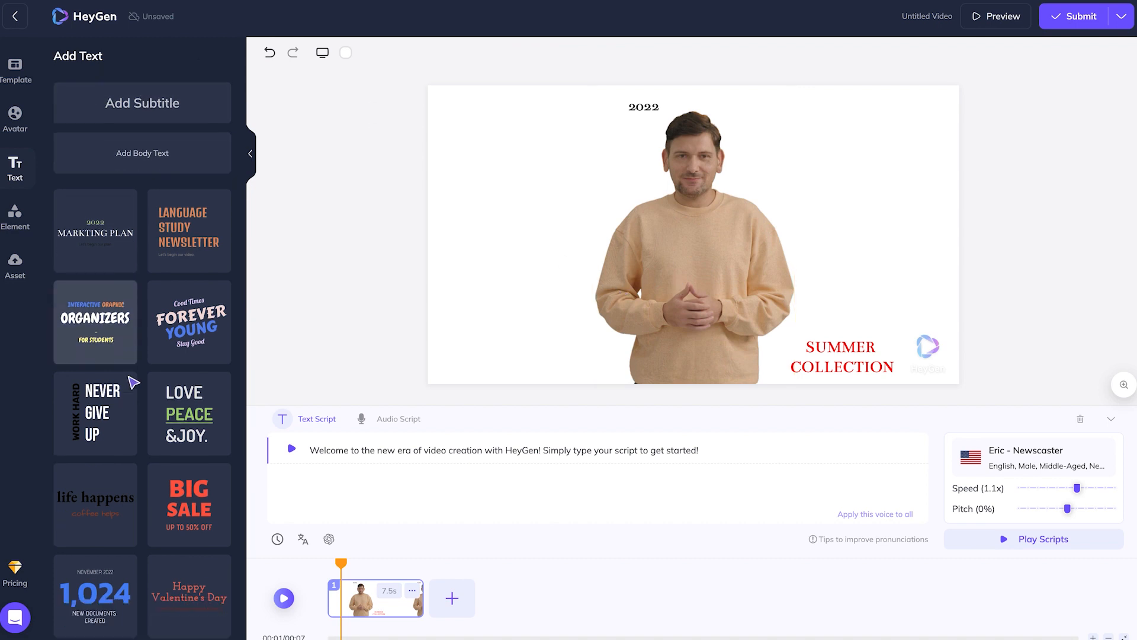
pyautogui.click(16, 219)
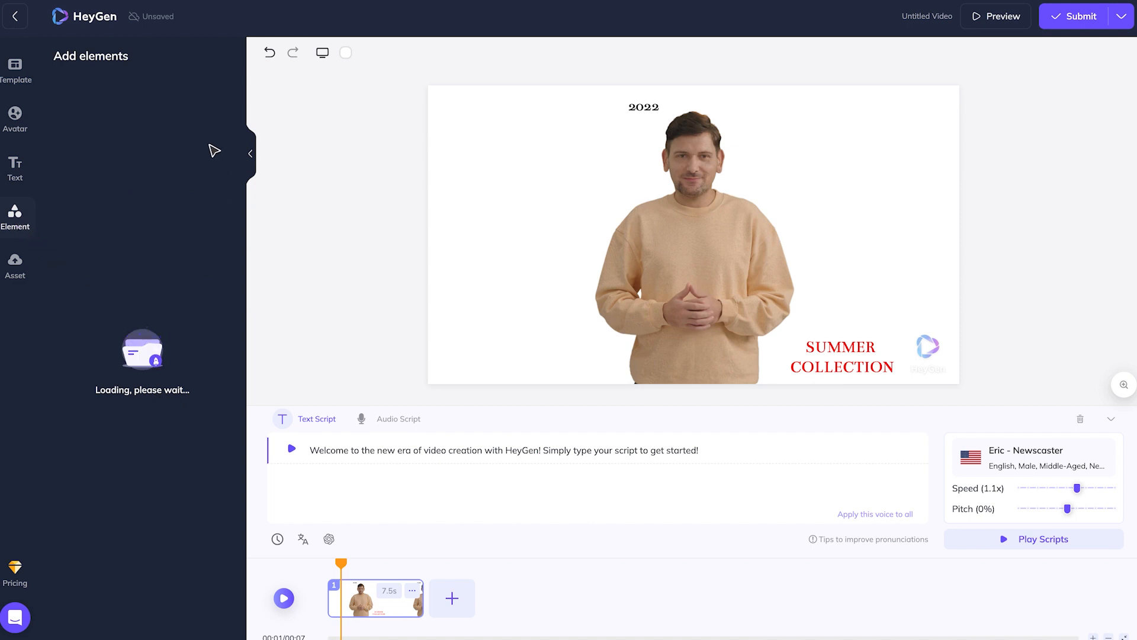
pyautogui.click(222, 415)
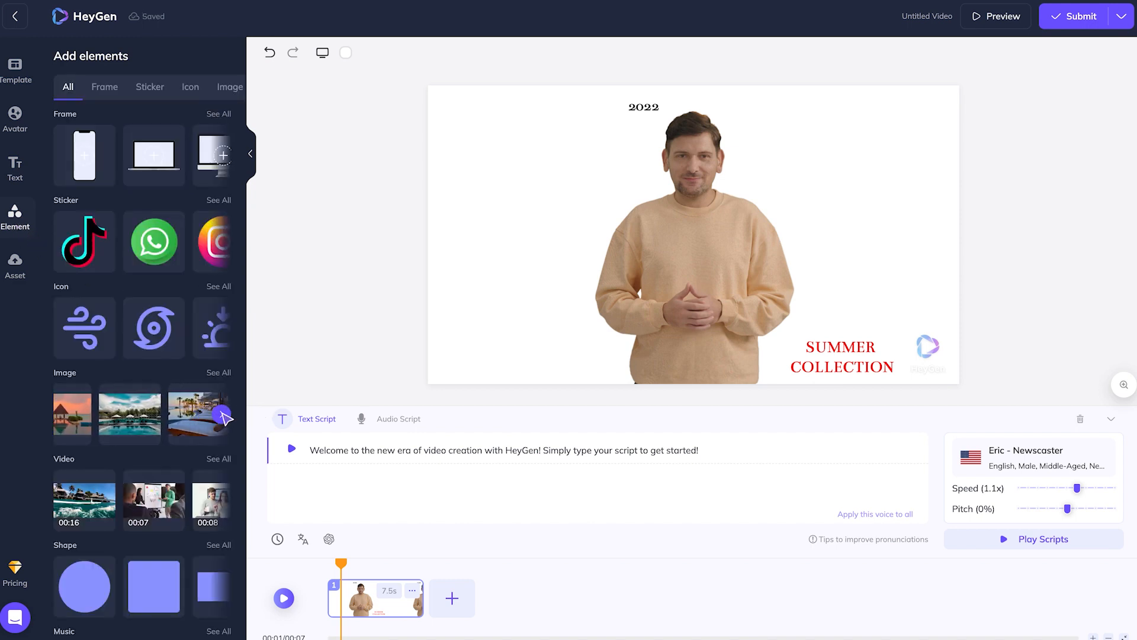
pyautogui.click(222, 415)
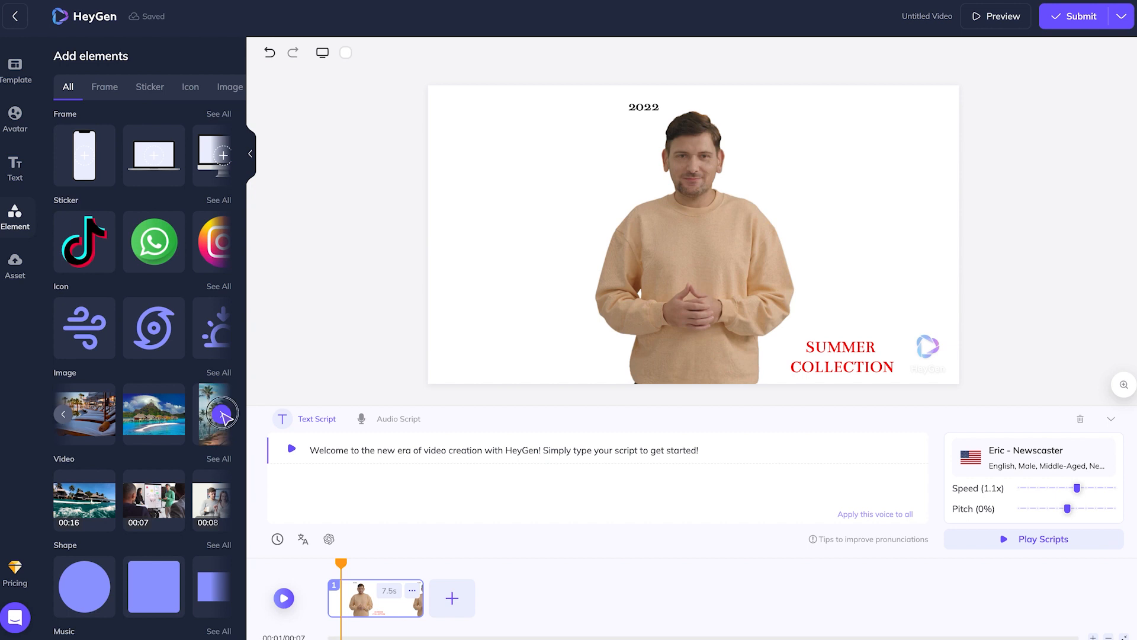
pyautogui.click(222, 414)
pyautogui.click(222, 415)
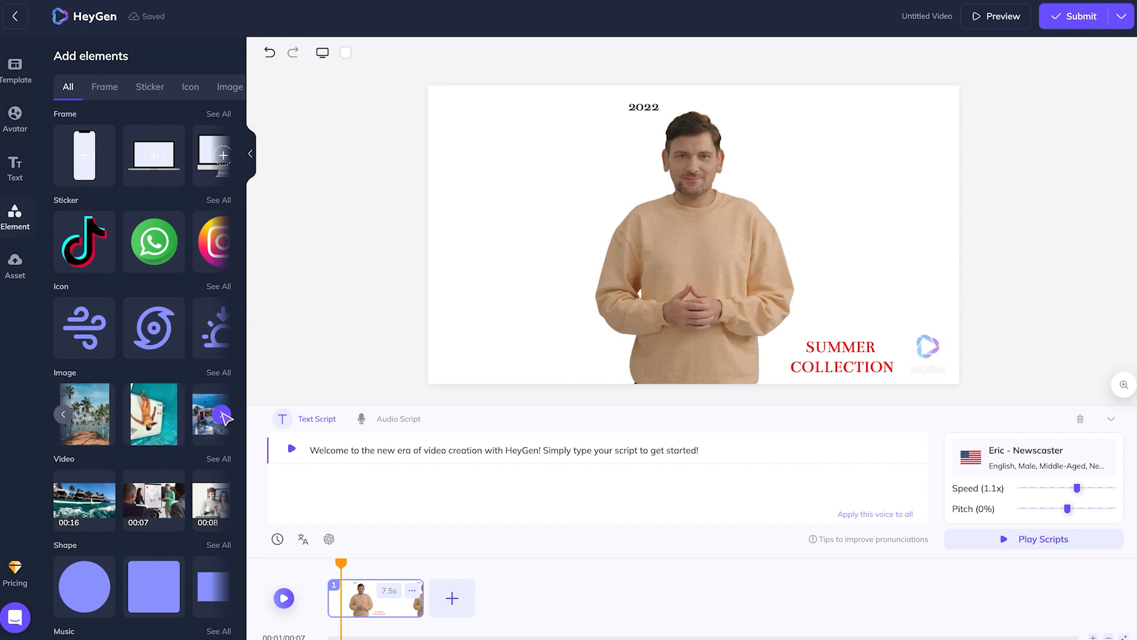
pyautogui.click(65, 415)
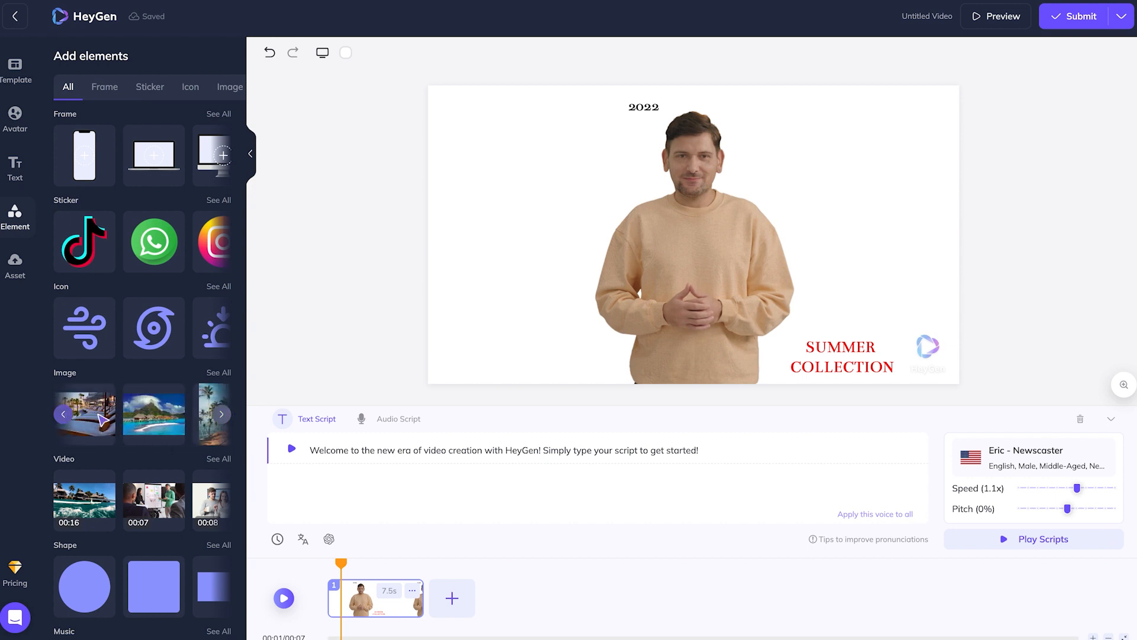
pyautogui.click(143, 418)
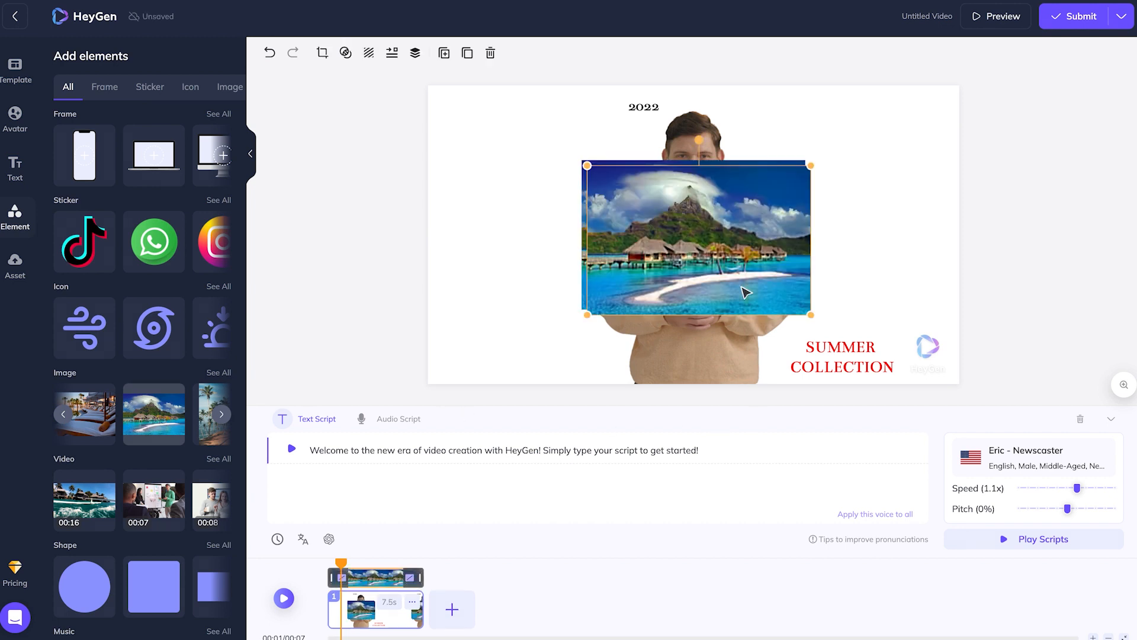
# Step: Delete the duplicate island picture and enlarge the remaining one to fill the whole canvas
pyautogui.moveTo(610, 181); pyautogui.dragTo(462, 120)
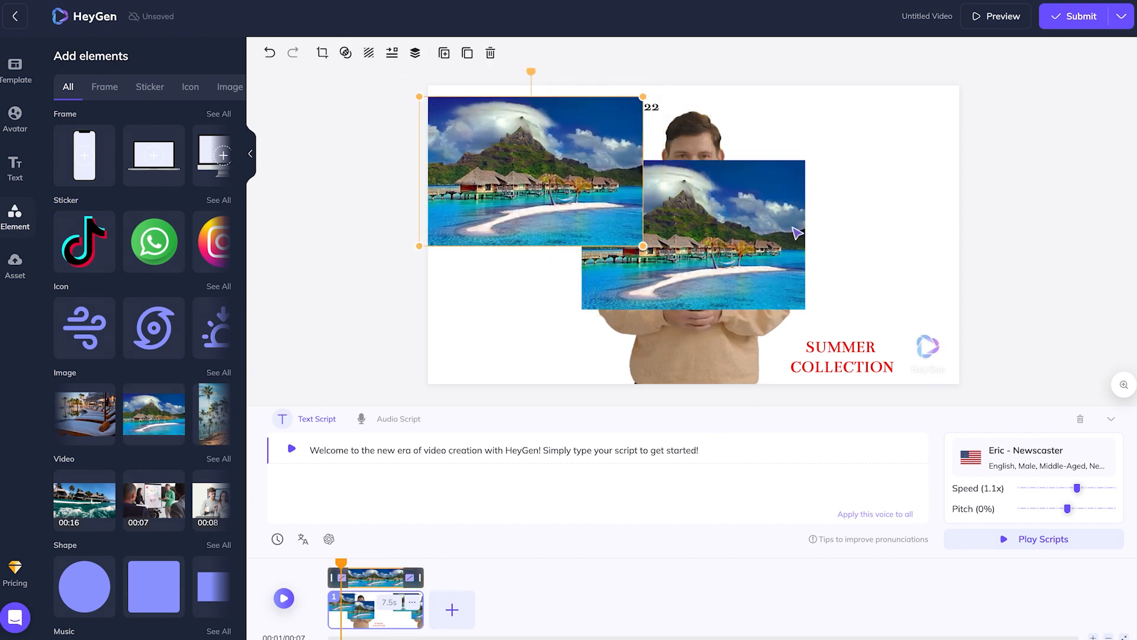
pyautogui.click(491, 54)
pyautogui.moveTo(699, 245); pyautogui.dragTo(578, 168)
pyautogui.moveTo(652, 235); pyautogui.dragTo(994, 394)
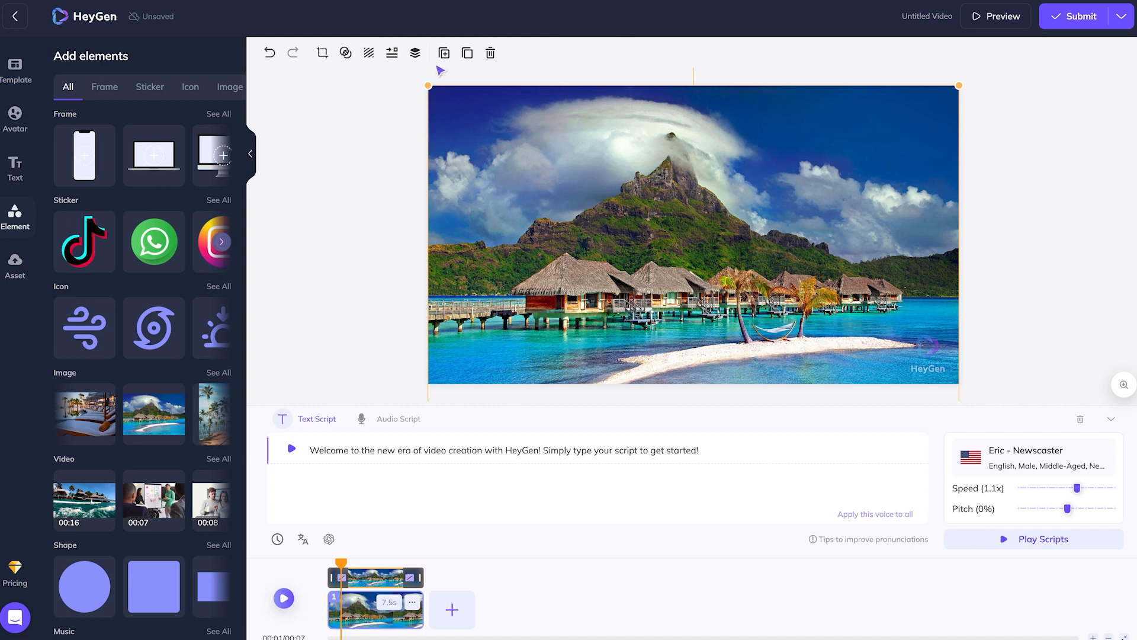
# Step: Send the island picture to the back, behind the avatar and both text elements
pyautogui.click(415, 54)
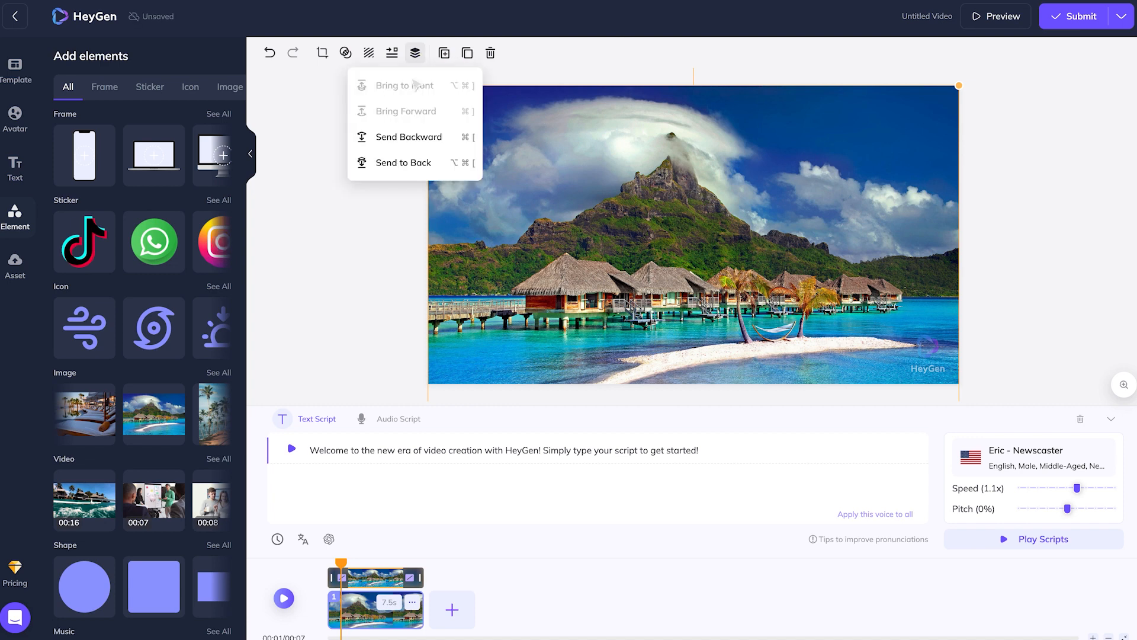
pyautogui.click(415, 138)
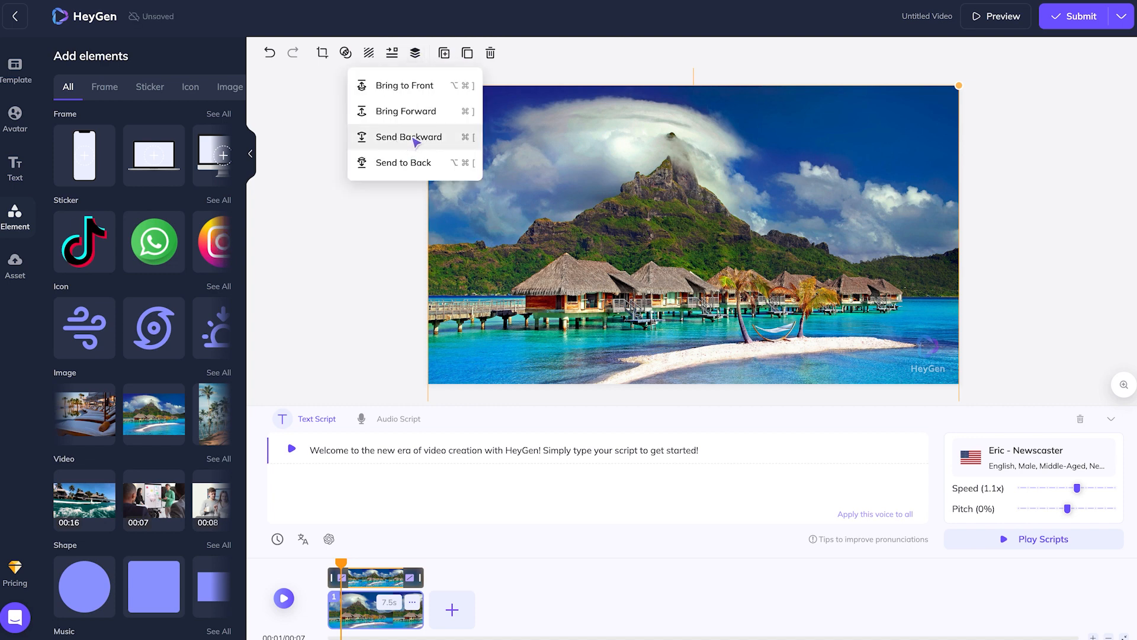
pyautogui.click(425, 149)
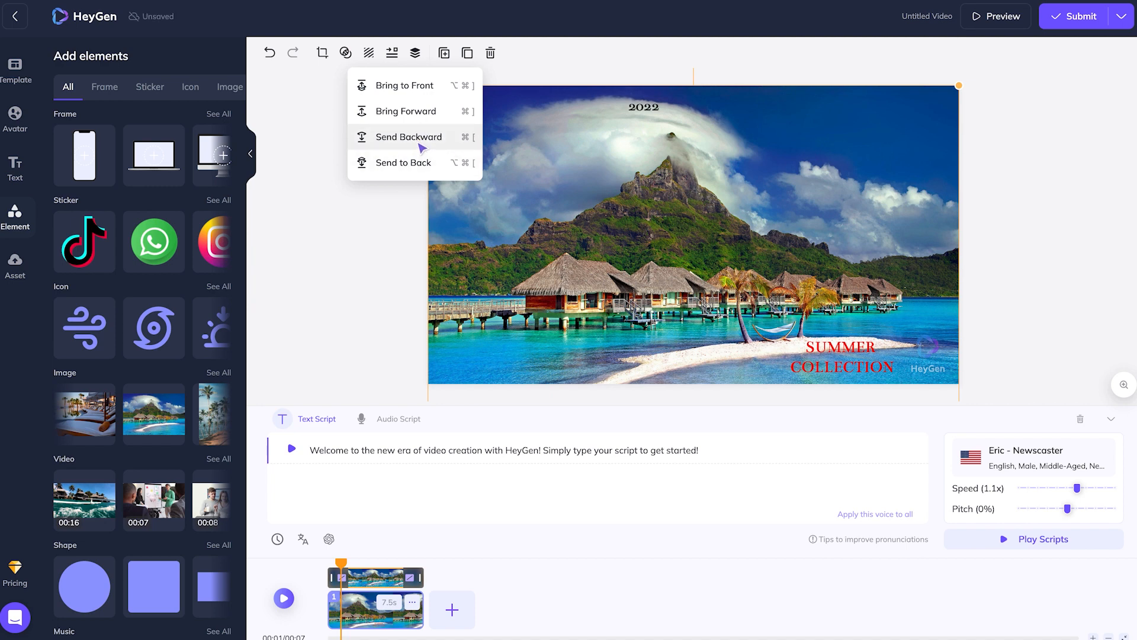
pyautogui.click(421, 169)
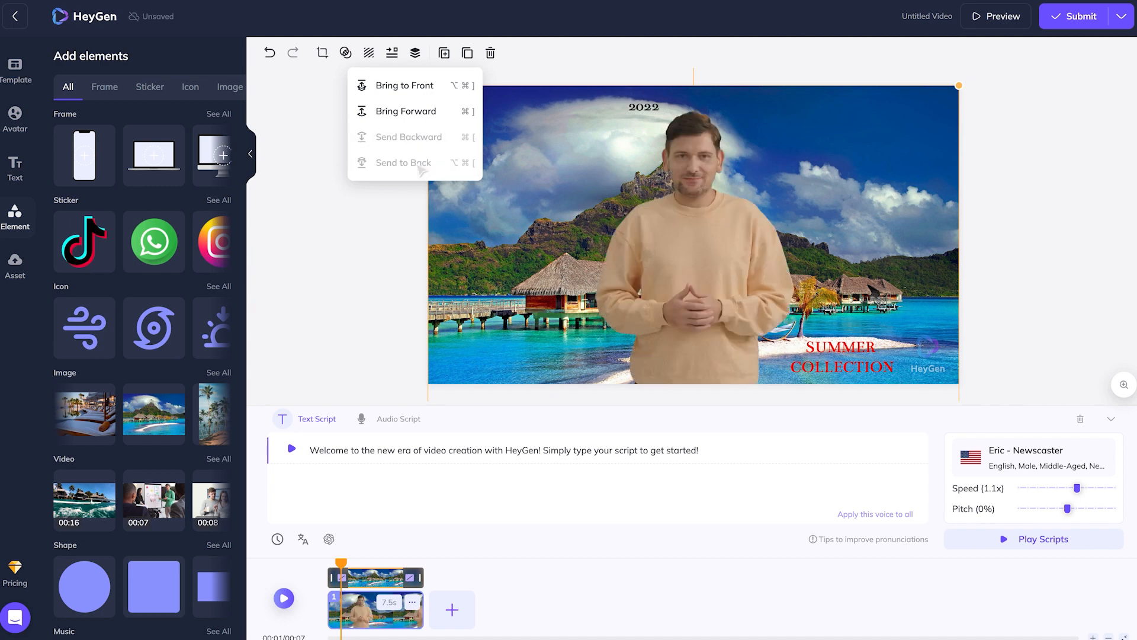
pyautogui.click(1082, 176)
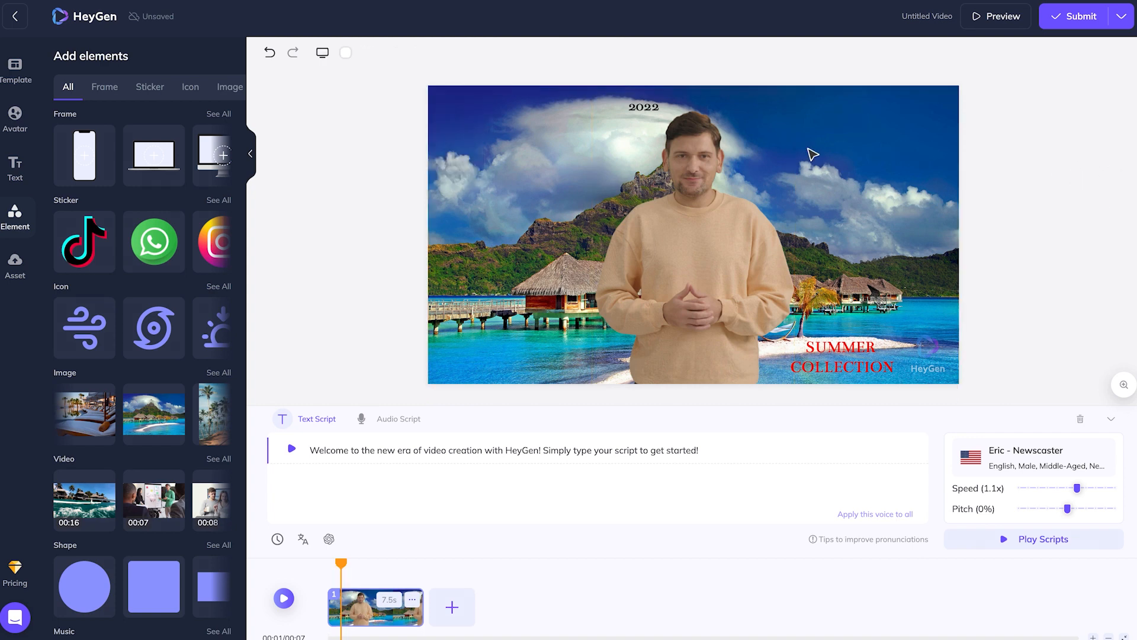
# Step: Move the "2022" text to the canvas's upper-left corner and set its font size to 100
pyautogui.click(644, 107)
pyautogui.moveTo(529, 110); pyautogui.dragTo(485, 104)
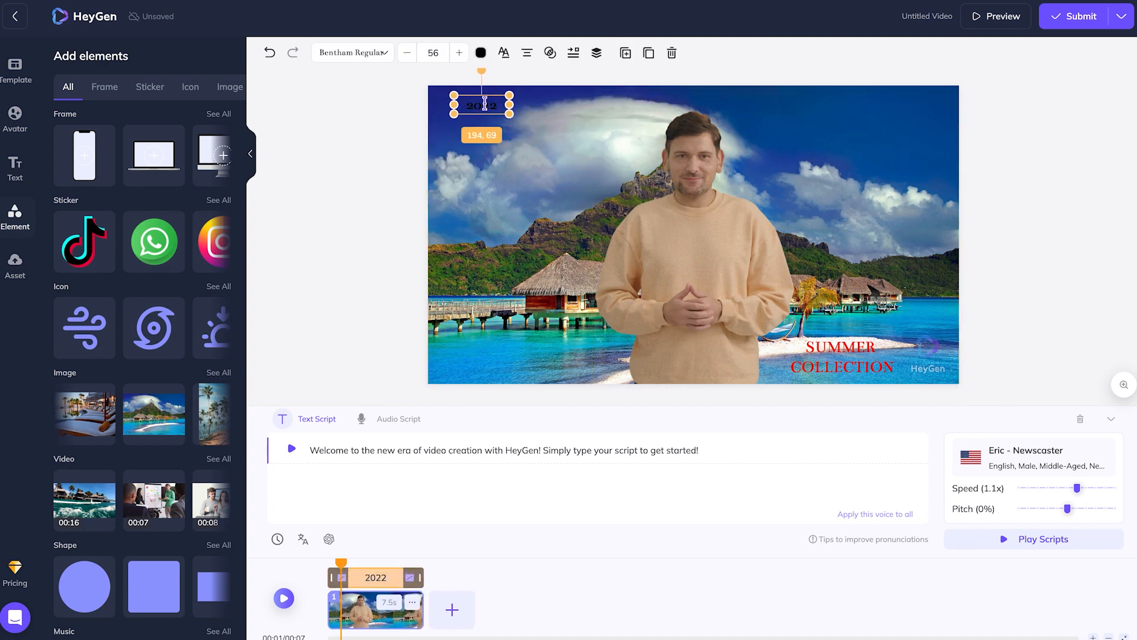
pyautogui.click(433, 52)
pyautogui.write('100')
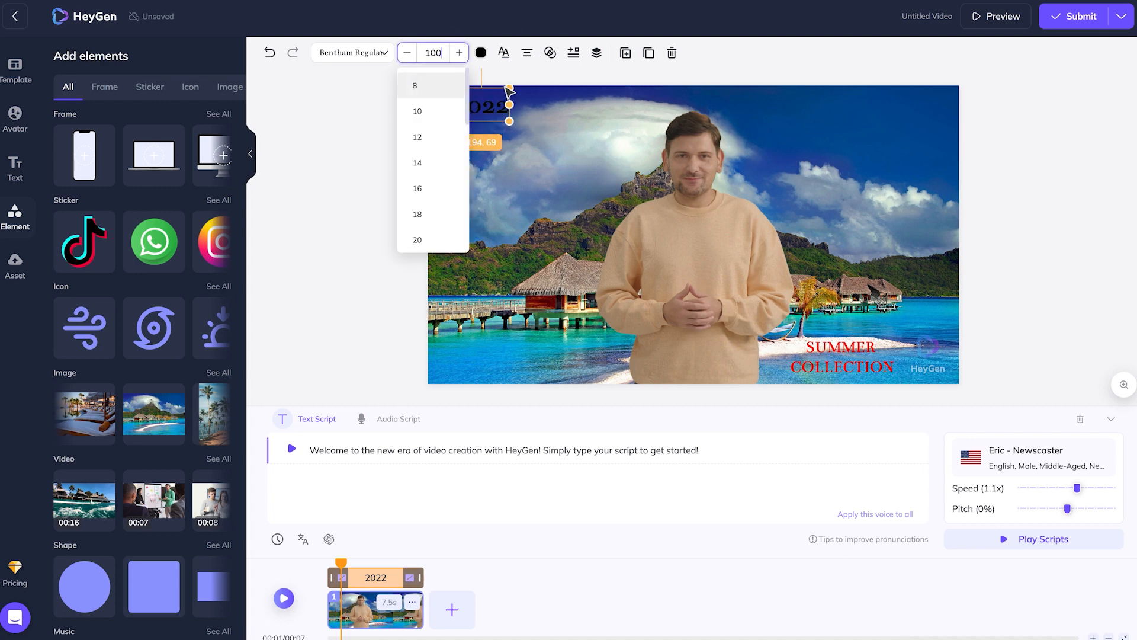
pyautogui.moveTo(491, 111); pyautogui.dragTo(491, 110)
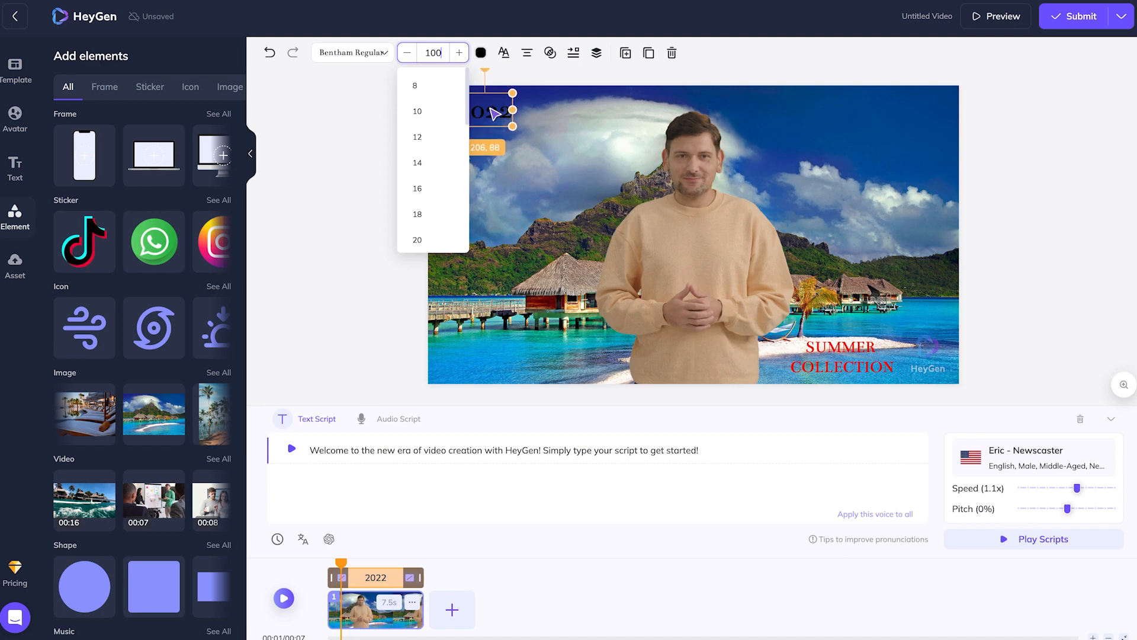
# Step: Change the "2022" text colour to white and shift it slightly closer to the canvas's left edge
pyautogui.click(482, 52)
pyautogui.moveTo(457, 110); pyautogui.dragTo(350, 3)
pyautogui.moveTo(419, 102)
pyautogui.mouseDown()
pyautogui.moveTo(446, 91)
pyautogui.moveTo(397, 61)
pyautogui.moveTo(402, 73)
pyautogui.moveTo(345, 144)
pyautogui.mouseUp()
pyautogui.click(345, 144)
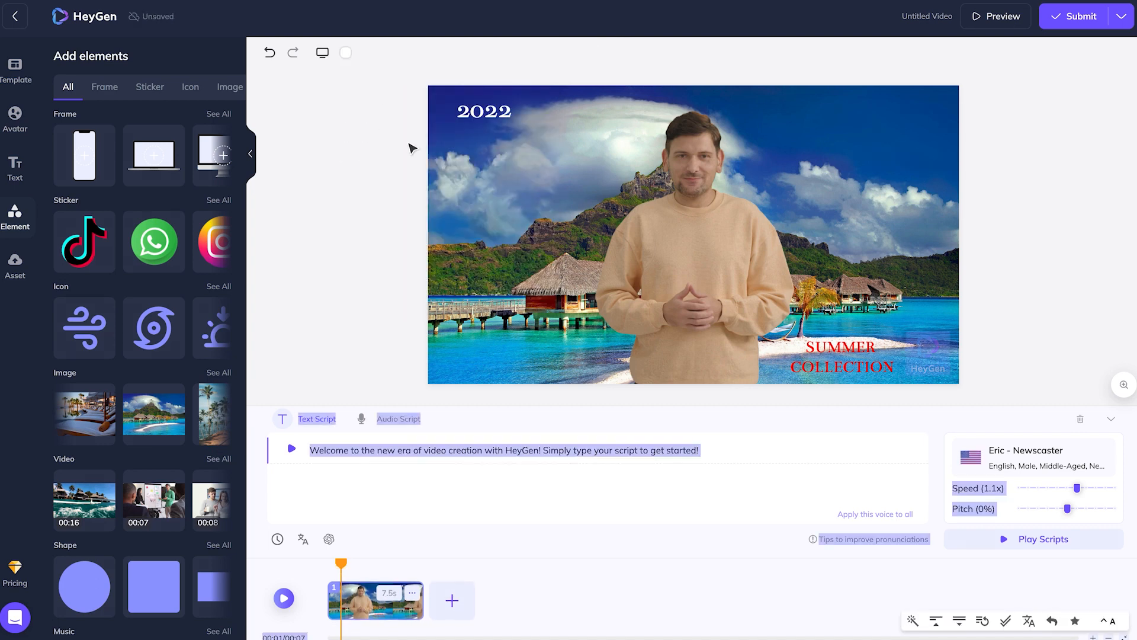
pyautogui.click(480, 109)
pyautogui.moveTo(483, 113); pyautogui.dragTo(471, 113)
# Step: Move the "SUMMER COLLECTION" heading to the canvas's upper-right corner at about 1604, 108 and set its font to Bebas Neue
pyautogui.click(857, 363)
pyautogui.moveTo(862, 364); pyautogui.dragTo(885, 125)
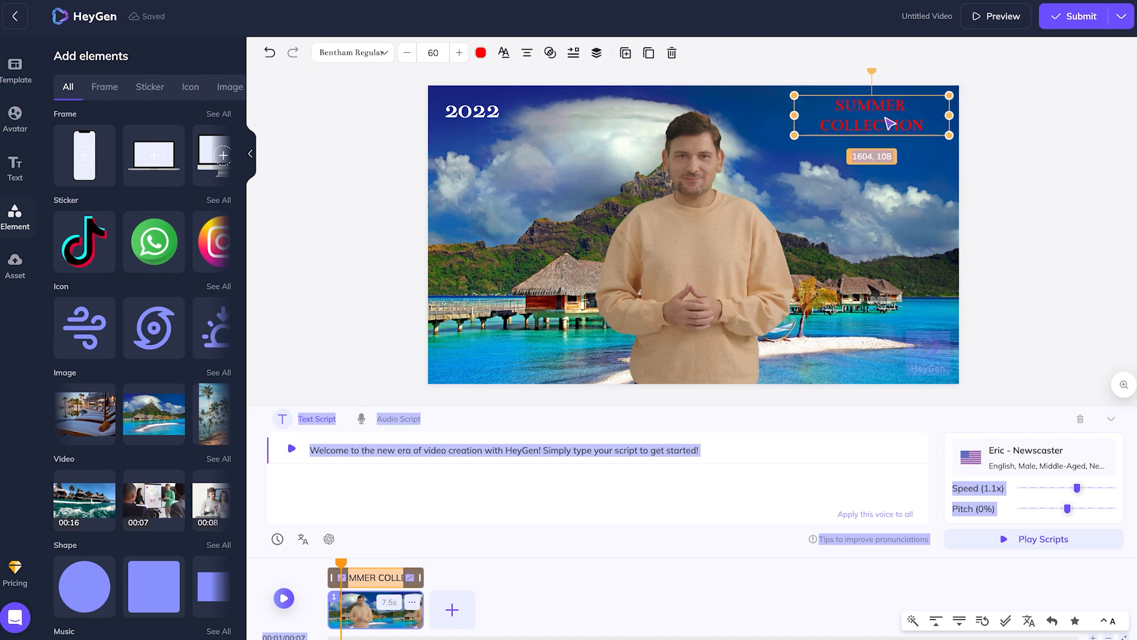
pyautogui.click(373, 48)
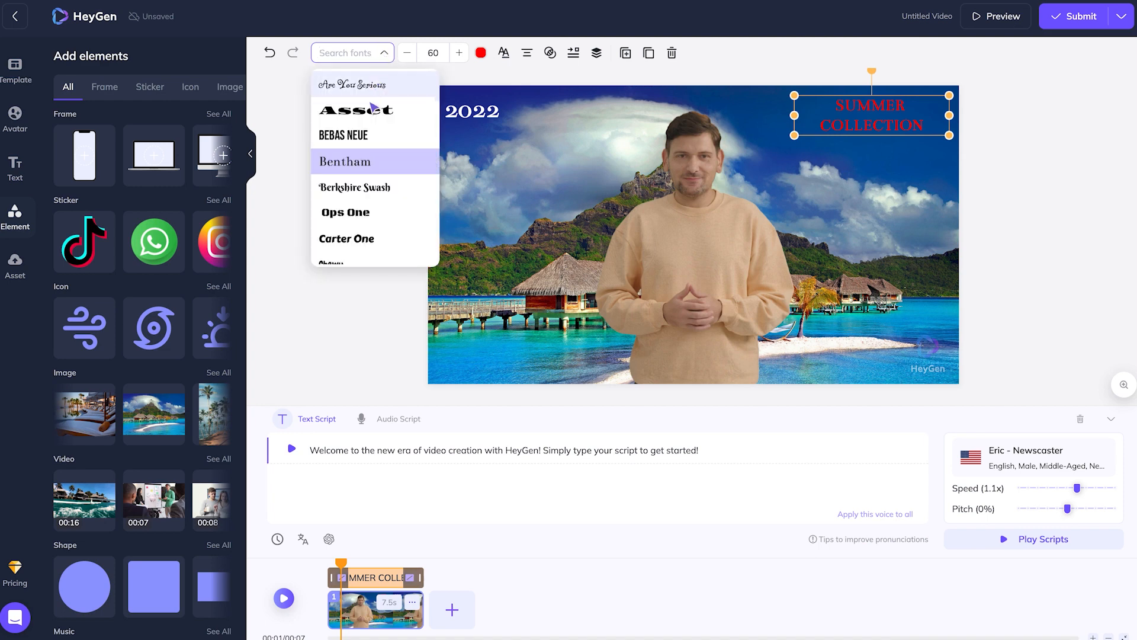
pyautogui.click(372, 138)
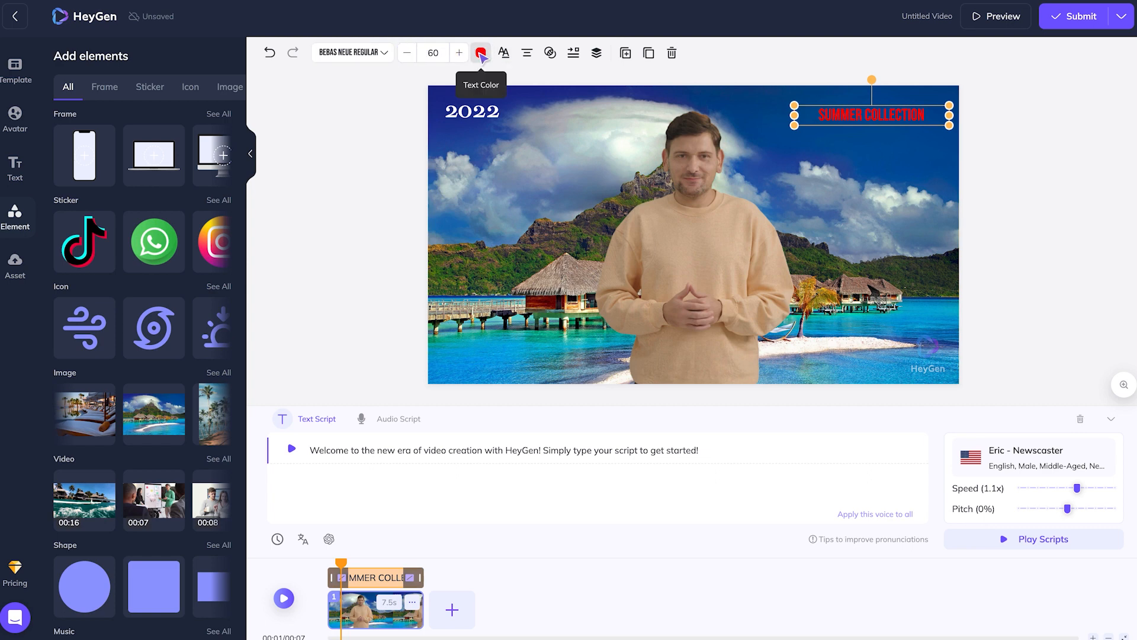
# Step: Change the "SUMMER COLLECTION" heading to white #FFFFFF and shift it closer to the canvas's right edge
pyautogui.click(481, 54)
pyautogui.moveTo(486, 130); pyautogui.dragTo(315, 8)
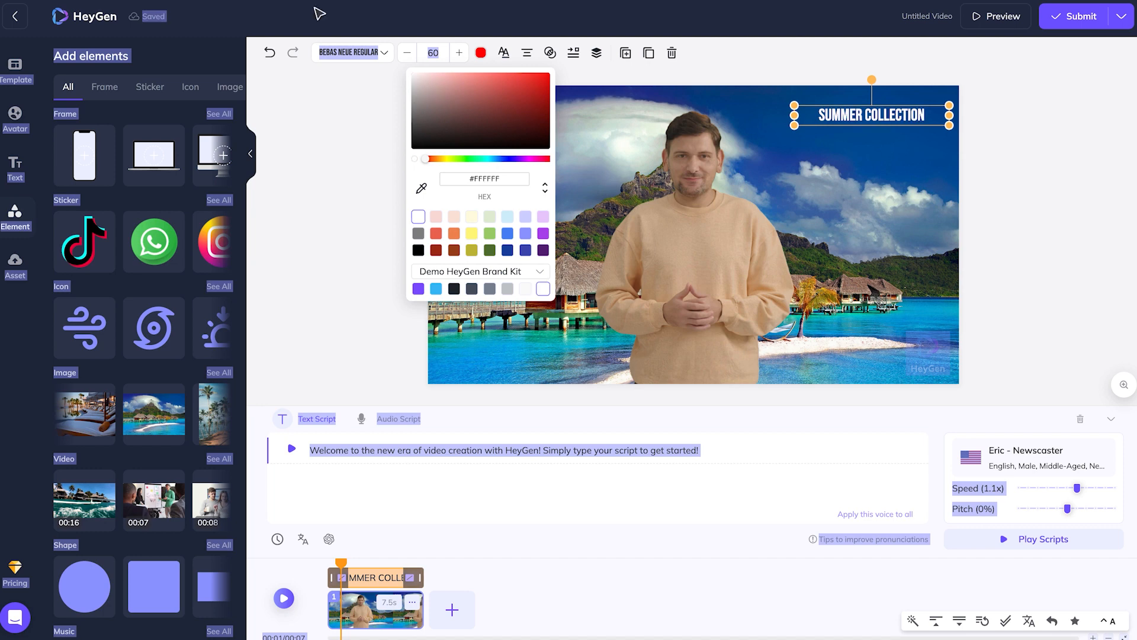
pyautogui.click(423, 176)
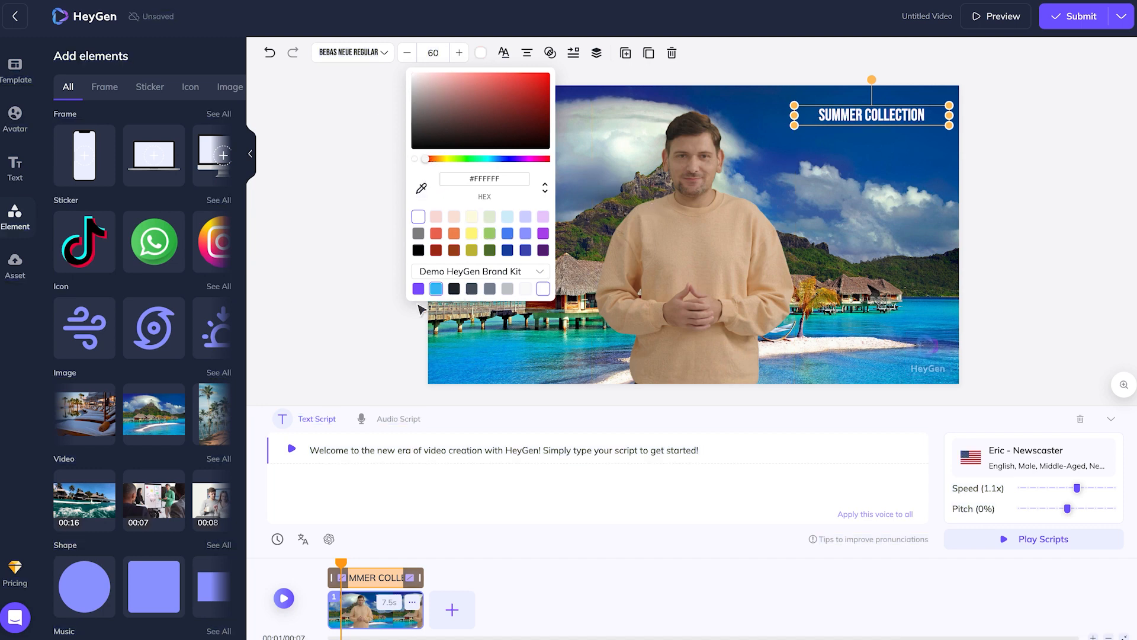
pyautogui.click(368, 226)
pyautogui.moveTo(901, 112); pyautogui.dragTo(925, 117)
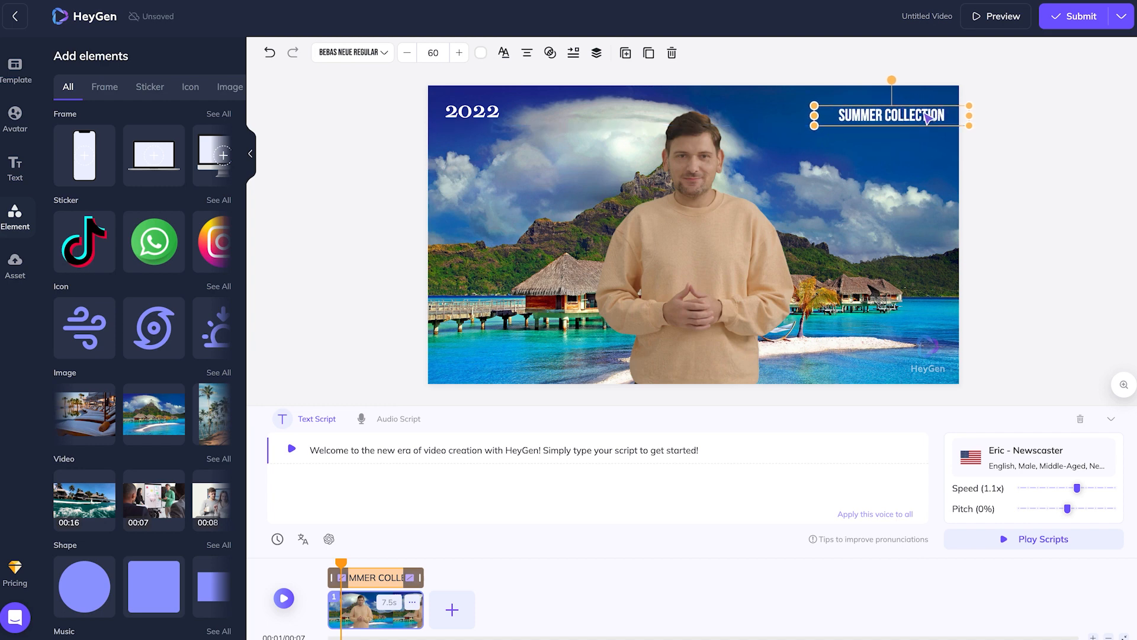
pyautogui.click(366, 294)
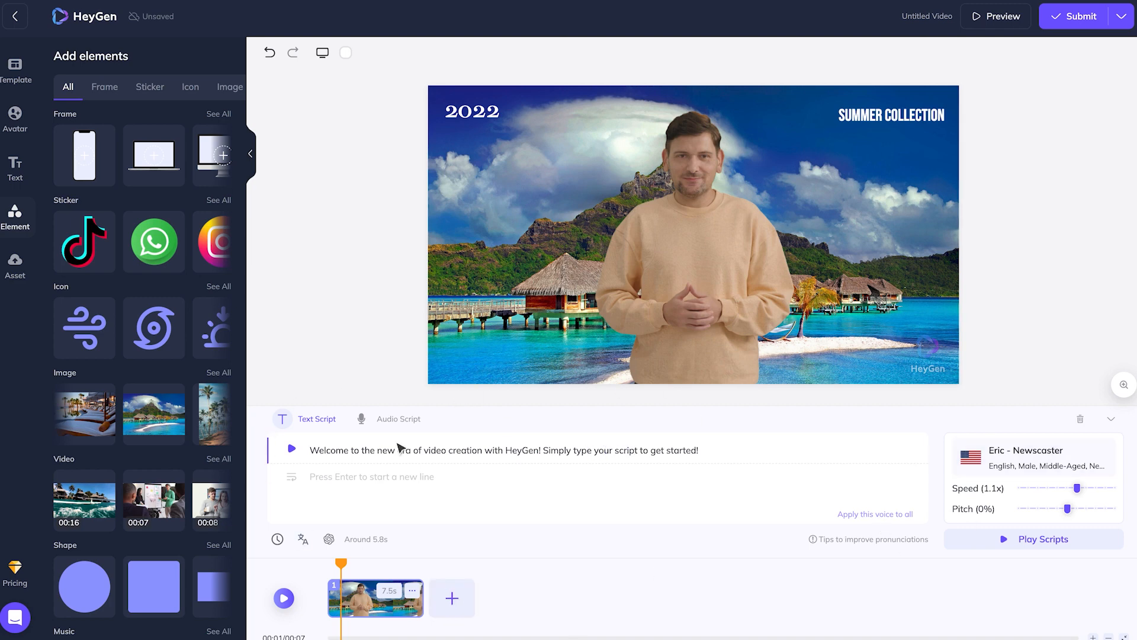
# Step: Record a short voice clip as the scene's audio script, play it back and accept it
pyautogui.click(403, 419)
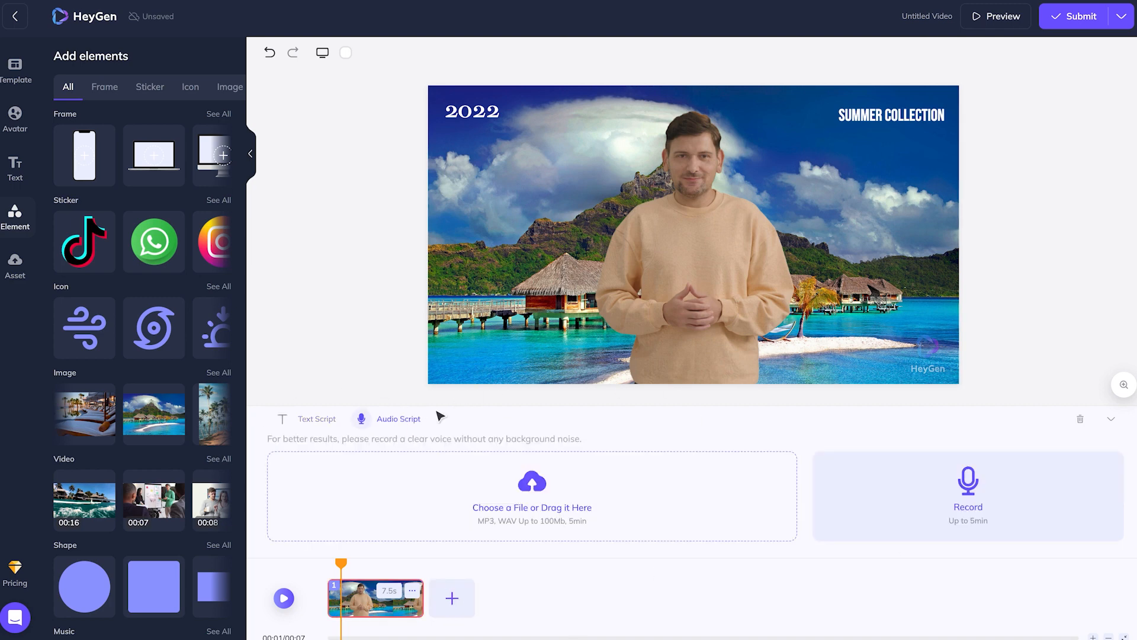
pyautogui.click(991, 507)
pyautogui.click(252, 56)
pyautogui.click(559, 367)
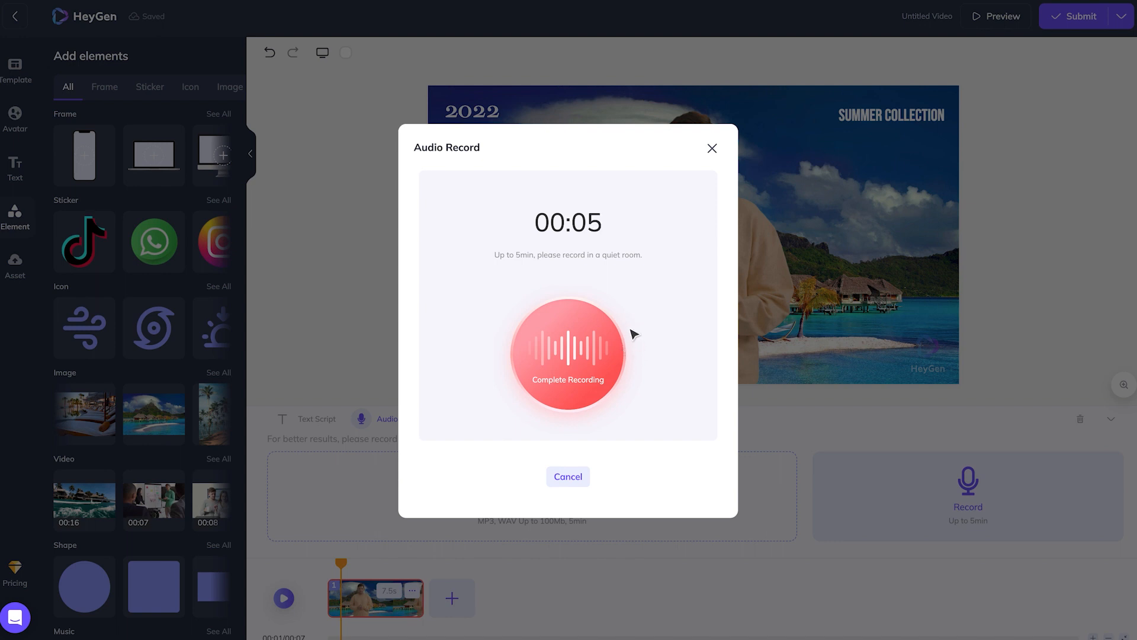
pyautogui.click(578, 361)
pyautogui.click(505, 243)
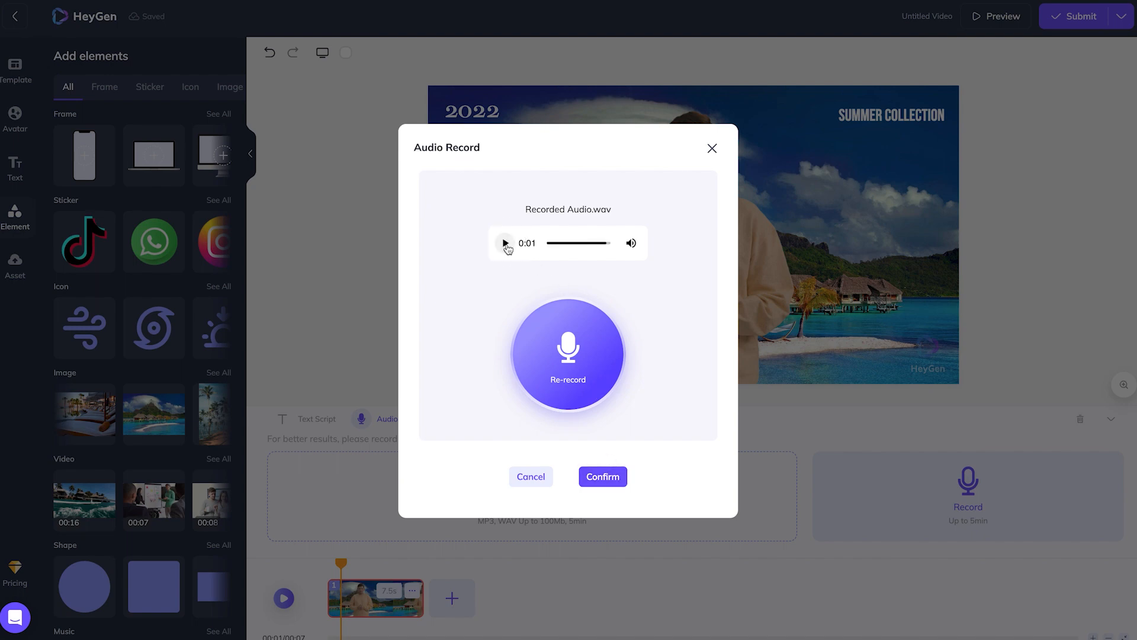
pyautogui.click(609, 481)
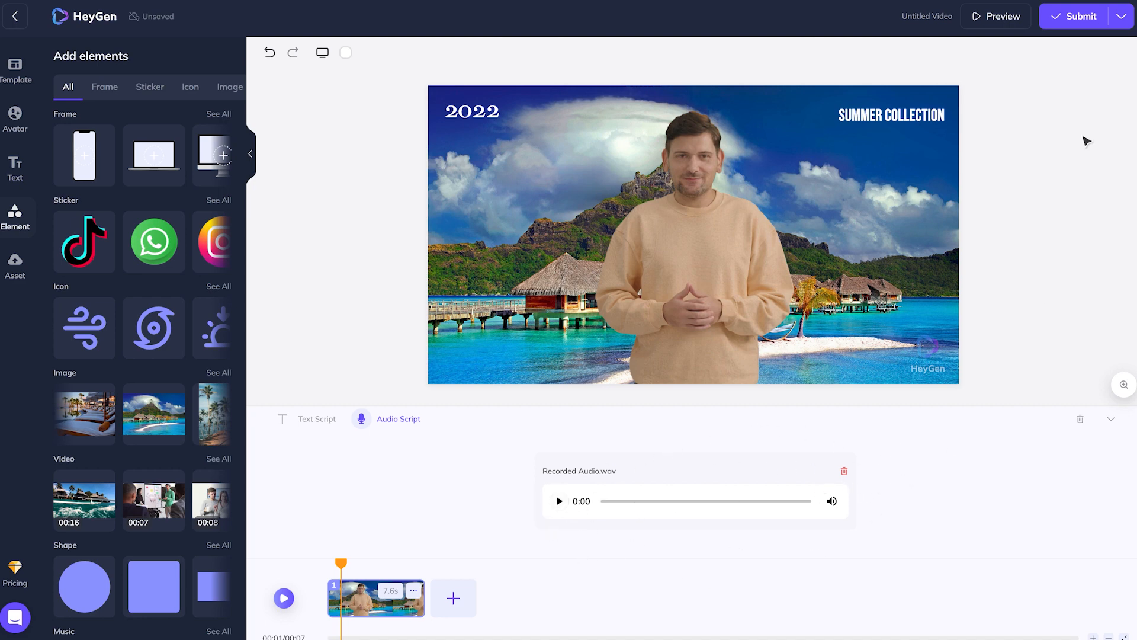
# Step: Listen to the recorded audio in the script area and delete the recording
pyautogui.click(559, 501)
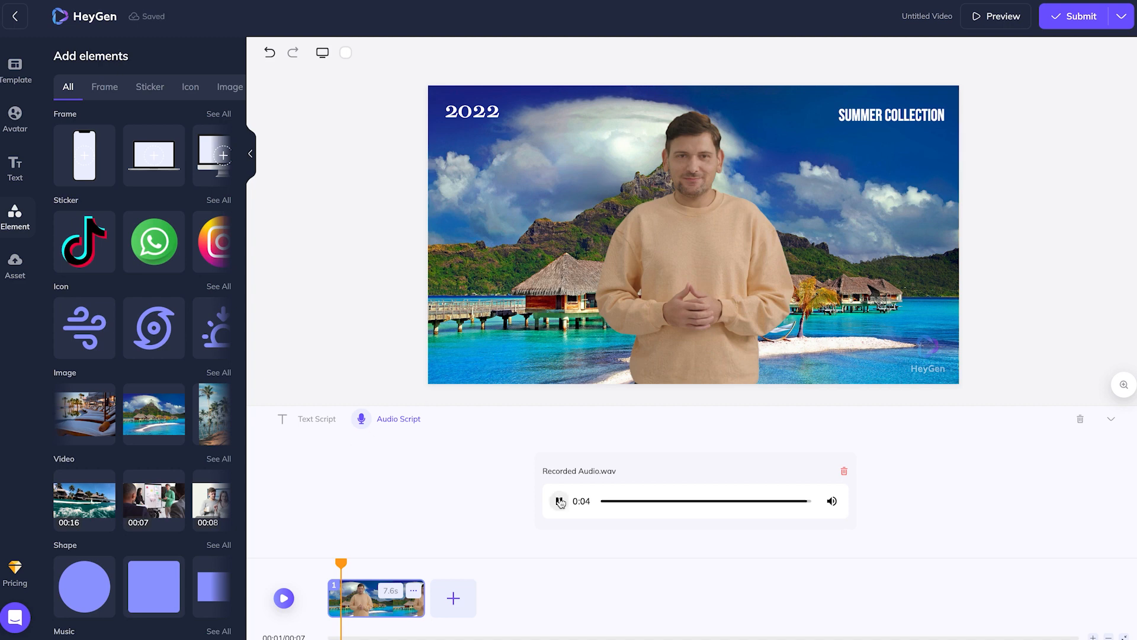
pyautogui.click(560, 502)
pyautogui.click(844, 472)
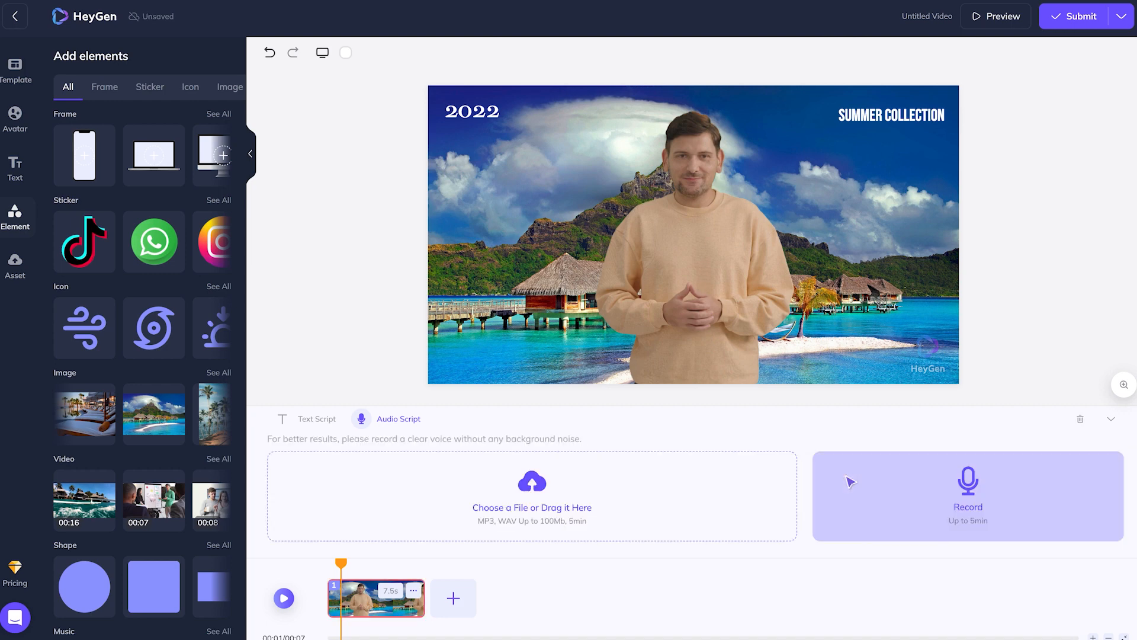
# Step: Replace the text script with "We're so excited for you to check out our brand new Summer Collection! Make your way to our store ASAP"
pyautogui.click(317, 419)
pyautogui.tripleClick(715, 451)
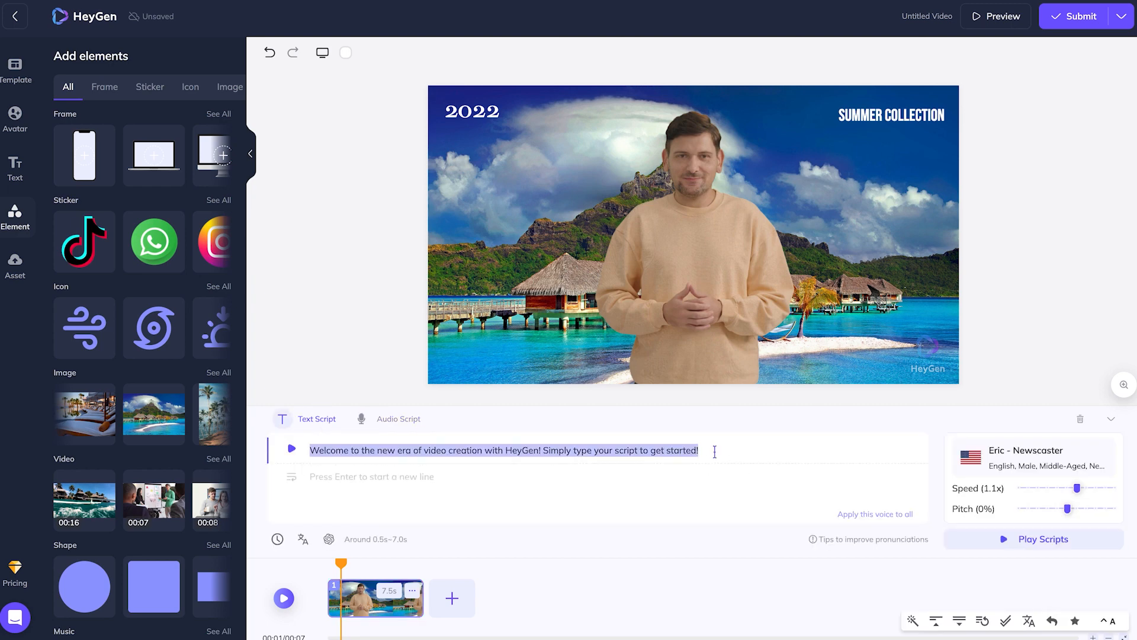
pyautogui.write("We're so excited for you to check out our brand new summer Collection! Make your way to our store ASAP")
# Step: Shift the avatar to the right side of the canvas and move the "SUMMER COLLECTION" heading directly beneath the "2022" text
pyautogui.moveTo(681, 234); pyautogui.dragTo(837, 238)
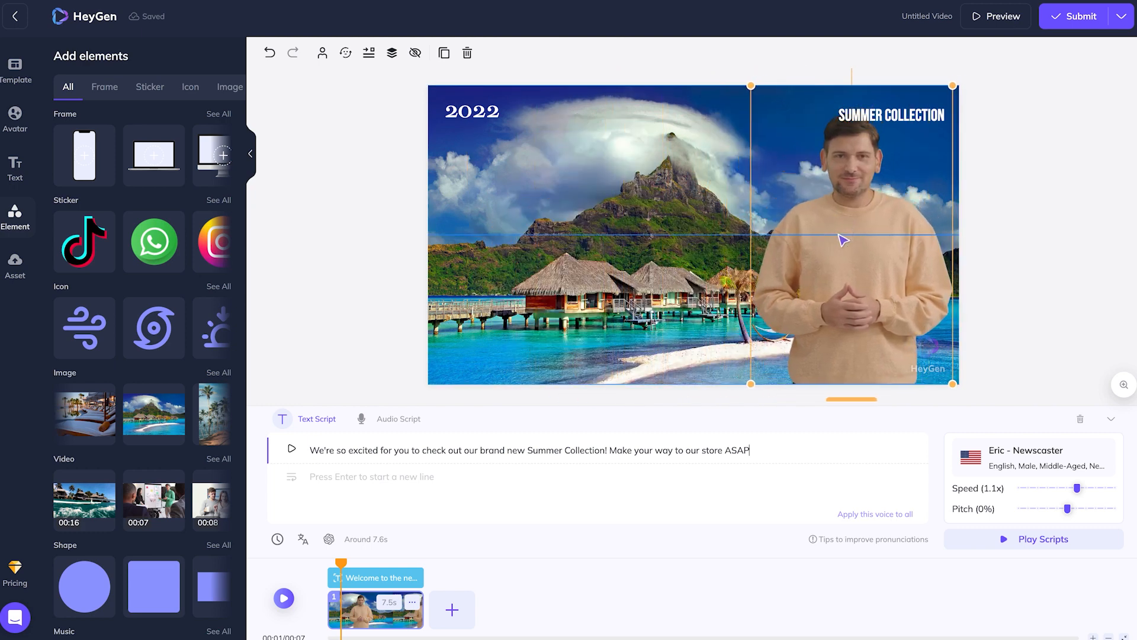
pyautogui.click(656, 227)
pyautogui.moveTo(901, 112); pyautogui.dragTo(510, 136)
# Step: Change the year text above the "SUMMER COLLECTION" heading to "2023"
pyautogui.doubleClick(472, 111)
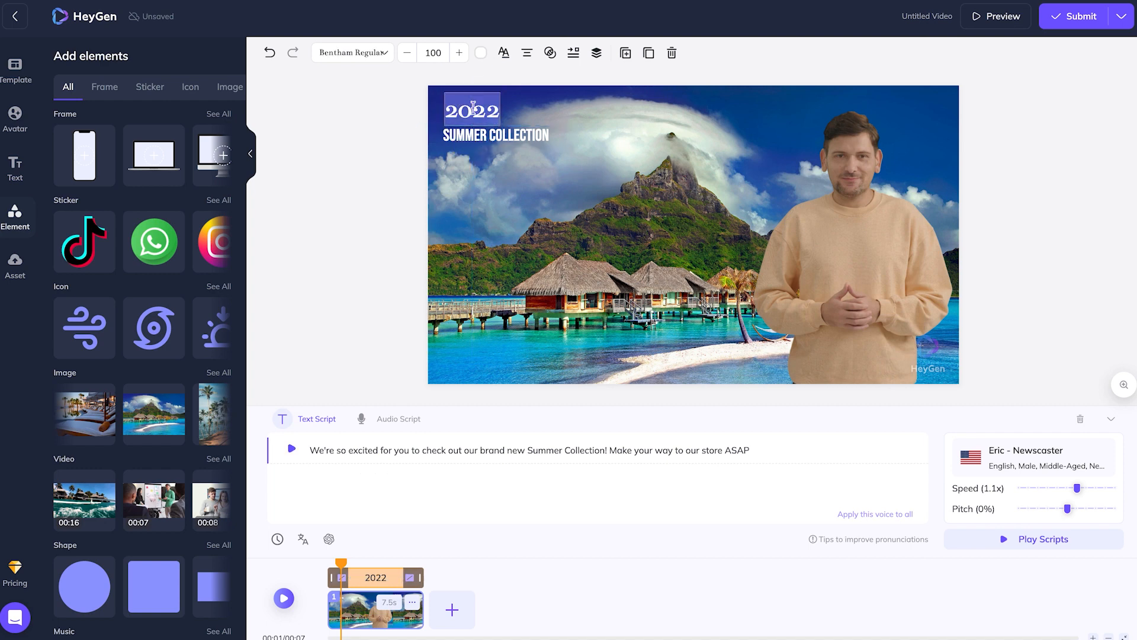
pyautogui.write('2023')
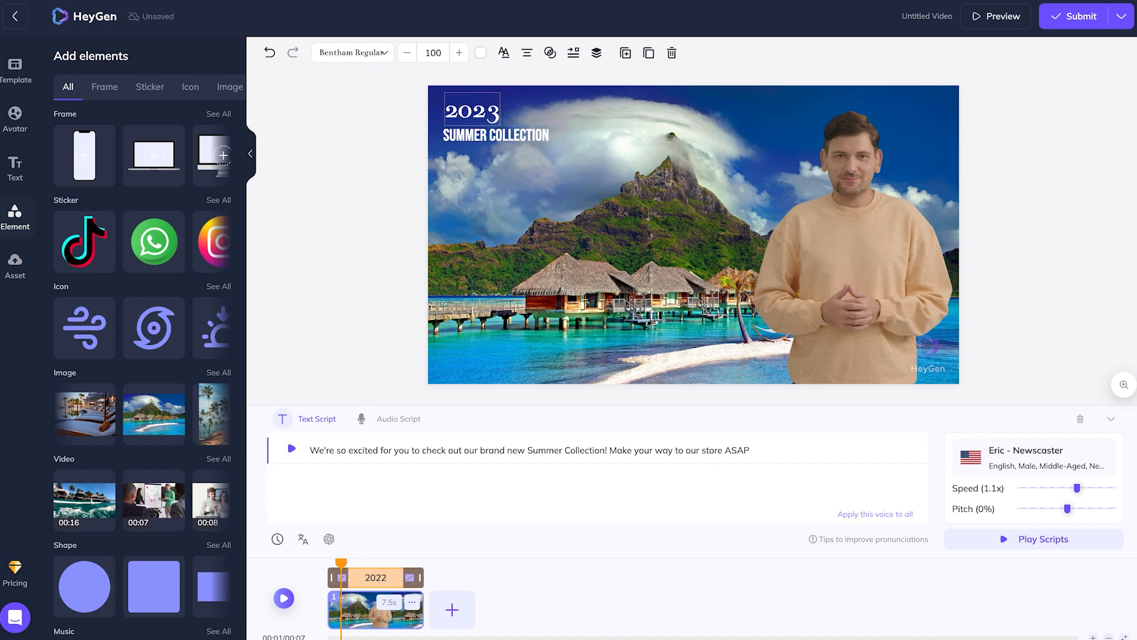
pyautogui.click(1019, 256)
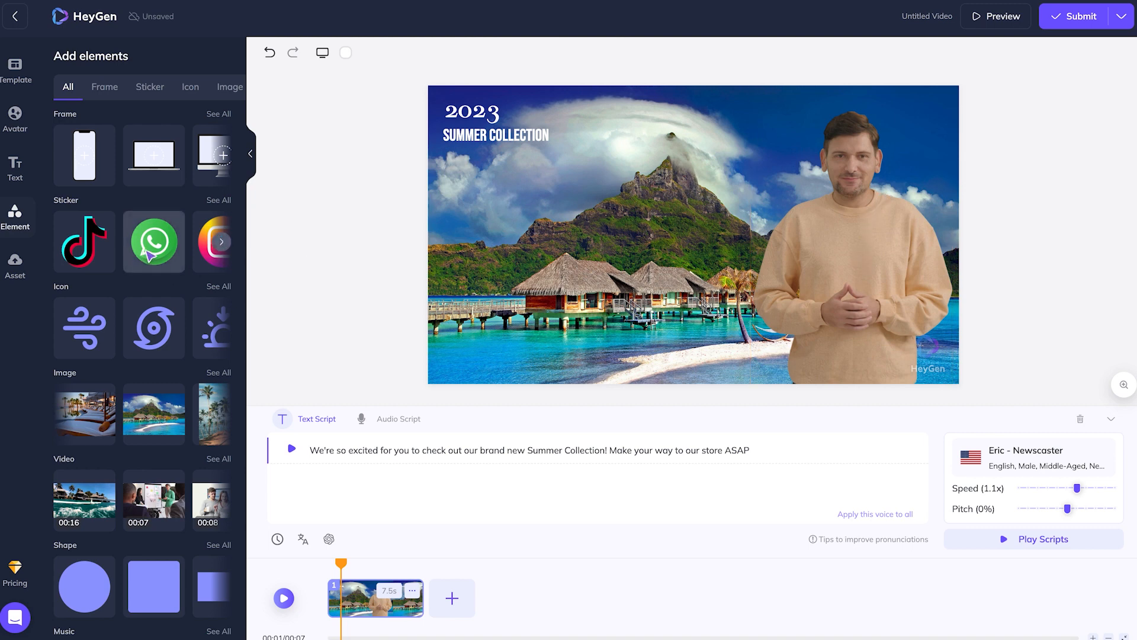
# Step: Add small Instagram and WhatsApp stickers side by side in the canvas's lower-left corner
pyautogui.moveTo(216, 240); pyautogui.dragTo(448, 367)
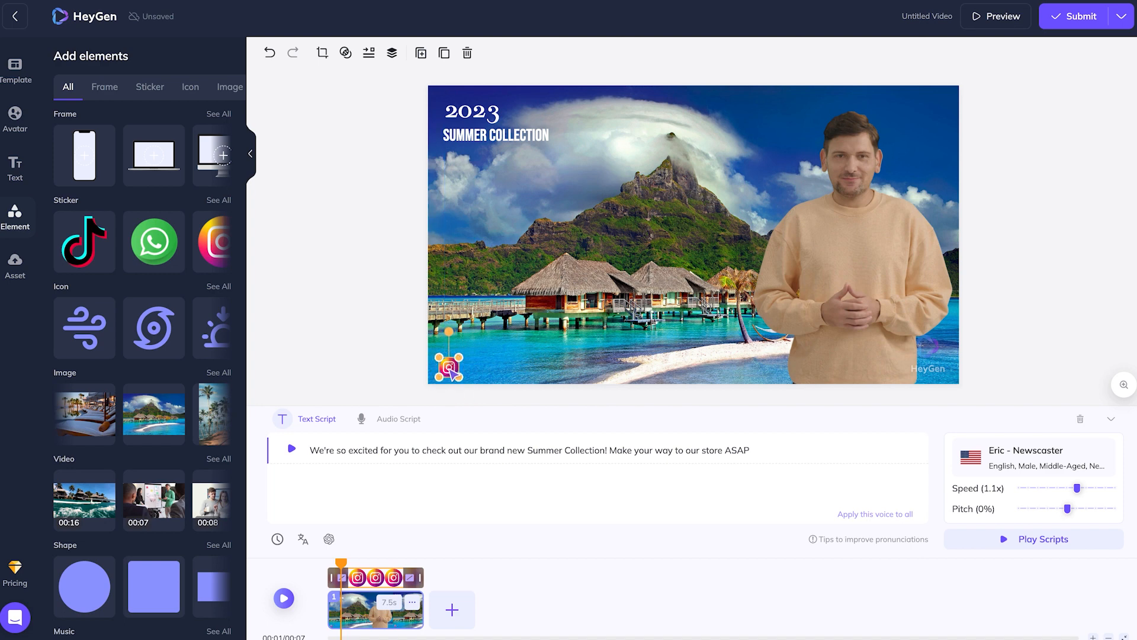
pyautogui.moveTo(154, 241); pyautogui.dragTo(491, 356)
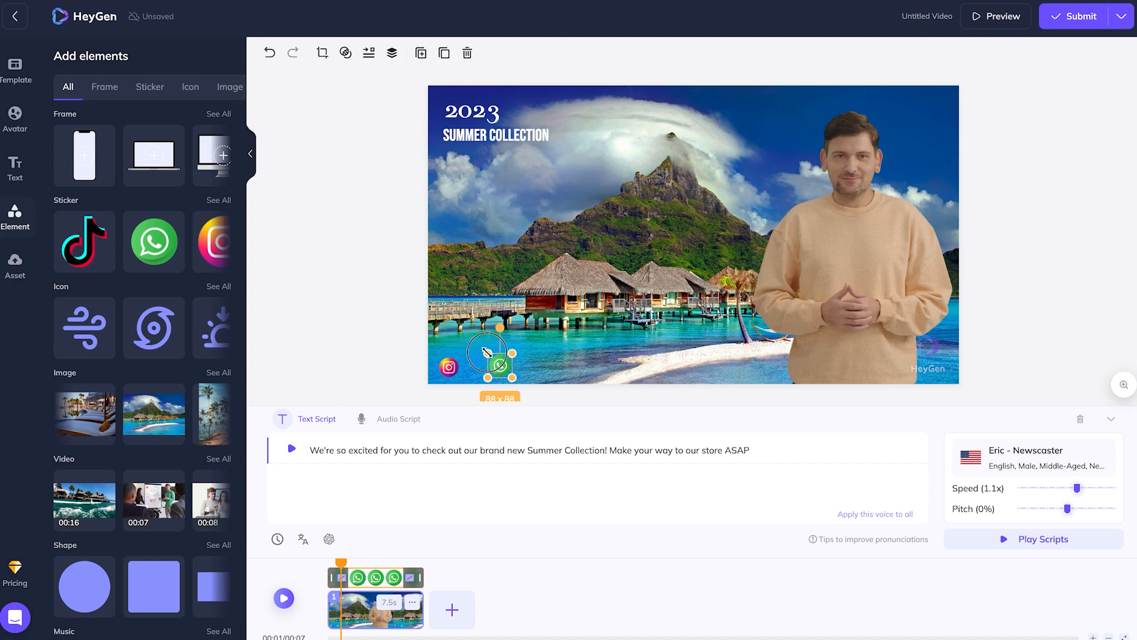
pyautogui.moveTo(496, 369); pyautogui.dragTo(481, 371)
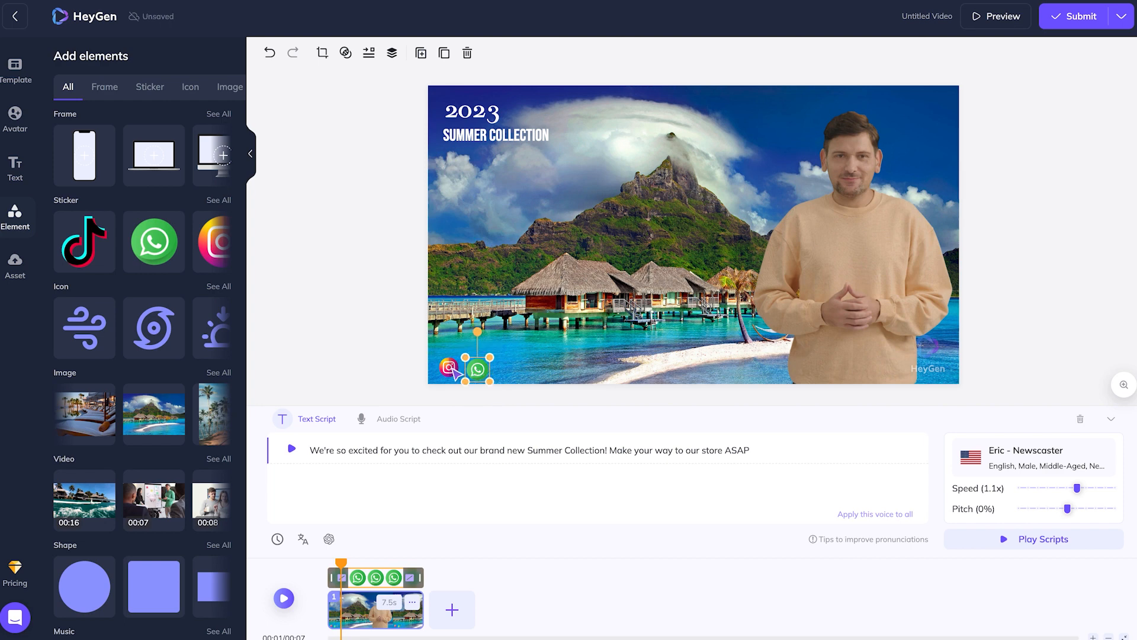
pyautogui.click(454, 369)
pyautogui.moveTo(481, 372); pyautogui.dragTo(476, 367)
pyautogui.moveTo(480, 369); pyautogui.dragTo(485, 367)
pyautogui.click(1041, 324)
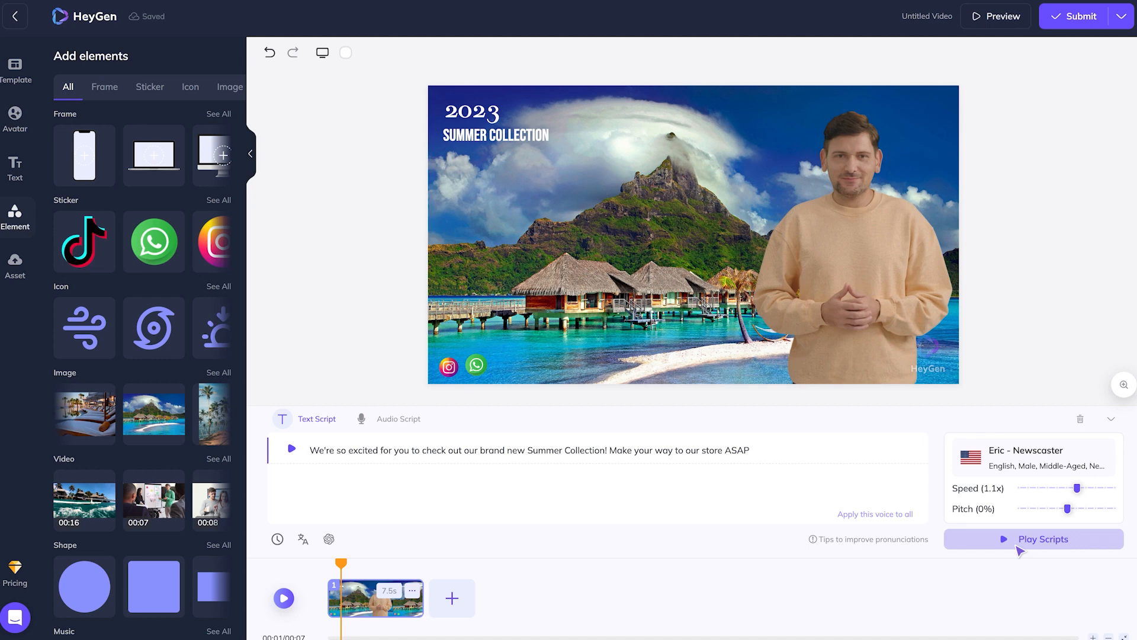
# Step: Play the script once and replace "ASAP" at its end with "right away! Hurry while stocks last"
pyautogui.click(1017, 546)
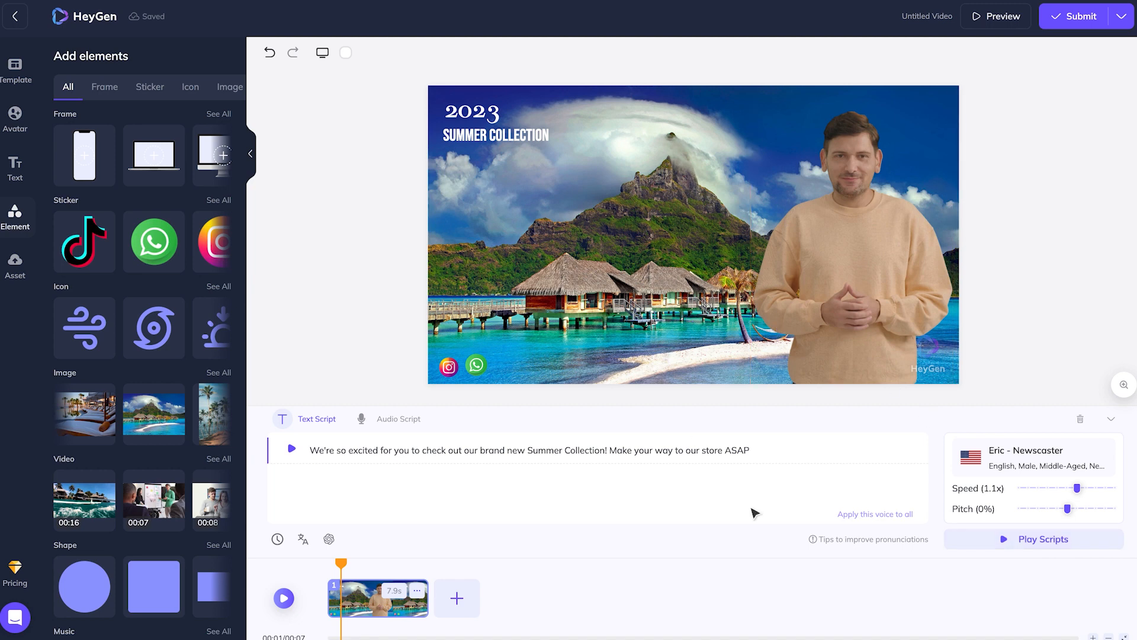
pyautogui.click(731, 451)
pyautogui.doubleClick(733, 452)
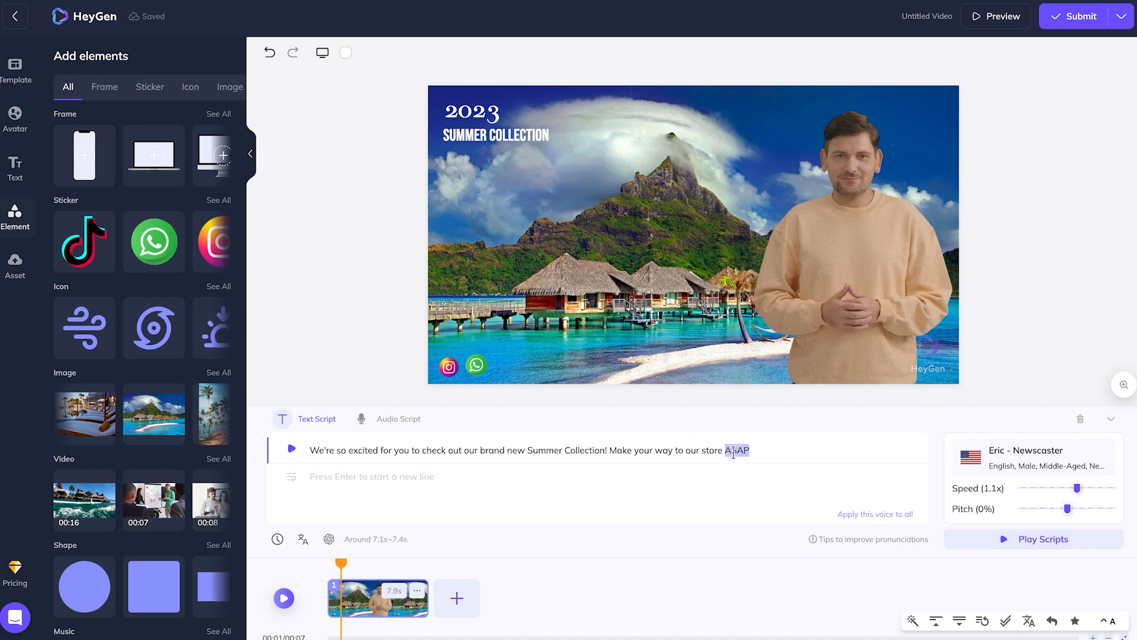
pyautogui.write('right away! Hurry while st')
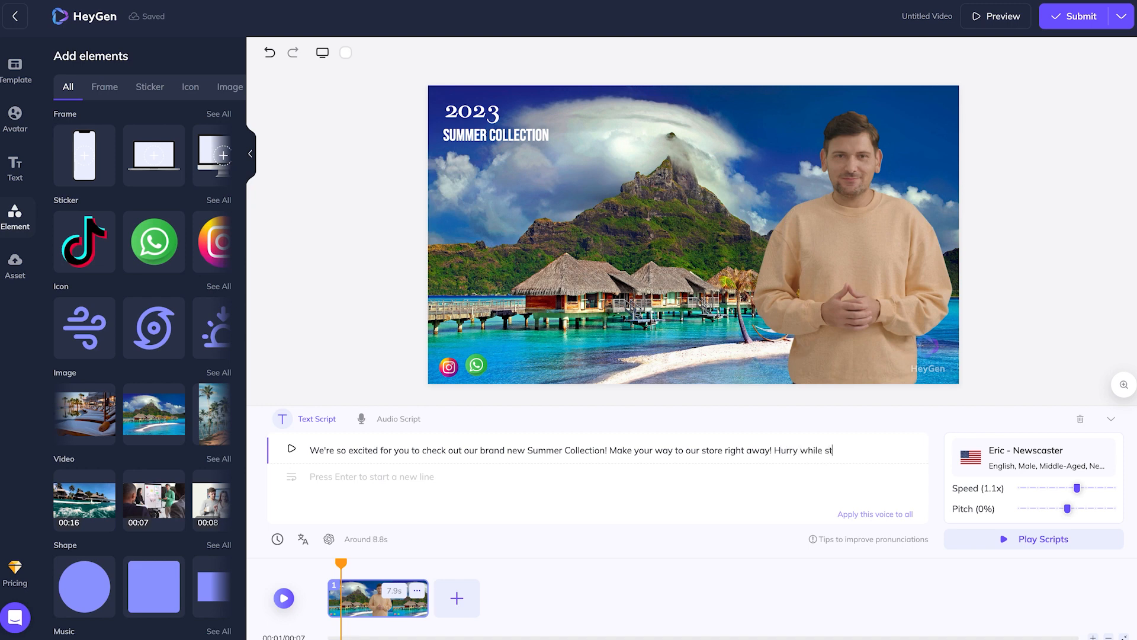
pyautogui.write('last')
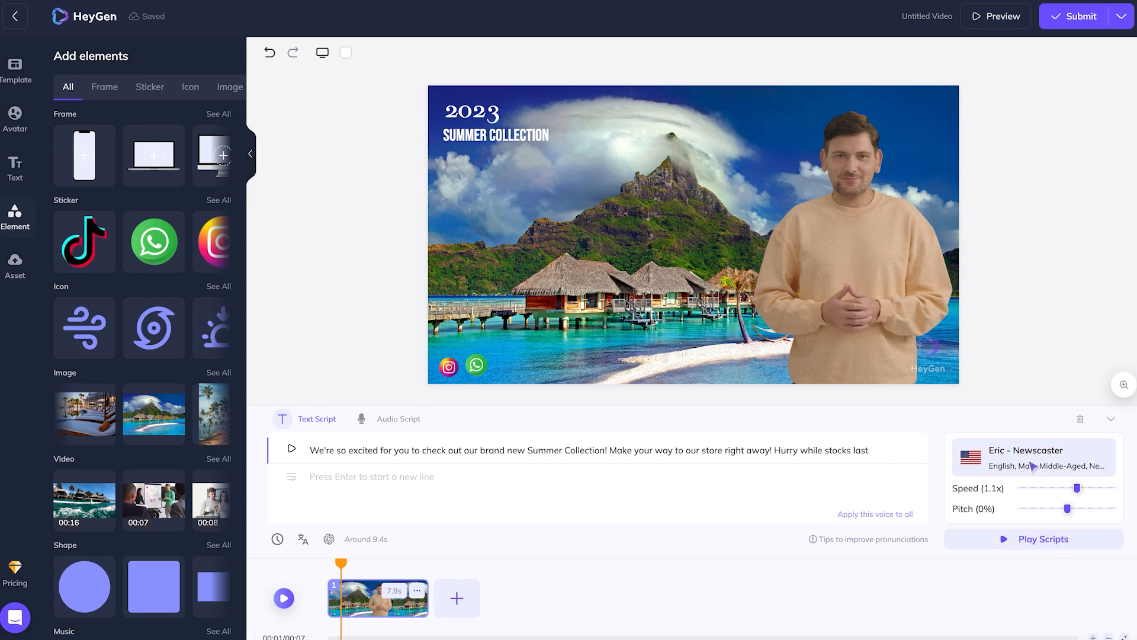
# Step: Sample voices in the AI voice library, assign "Tony - Professional" to the script and play it
pyautogui.click(1033, 467)
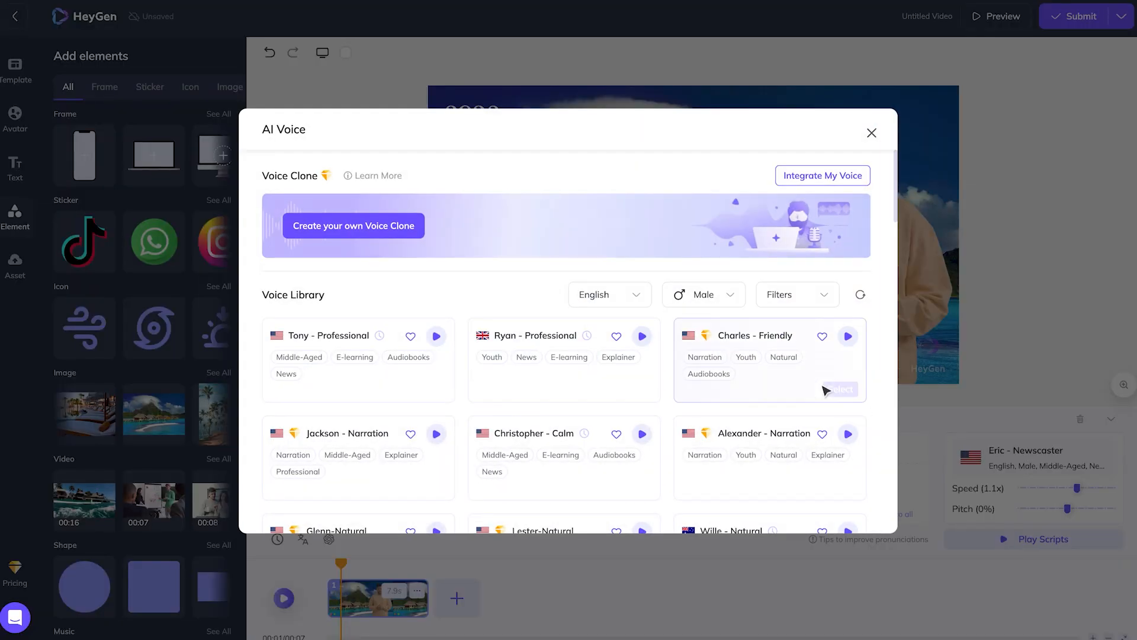
pyautogui.click(436, 338)
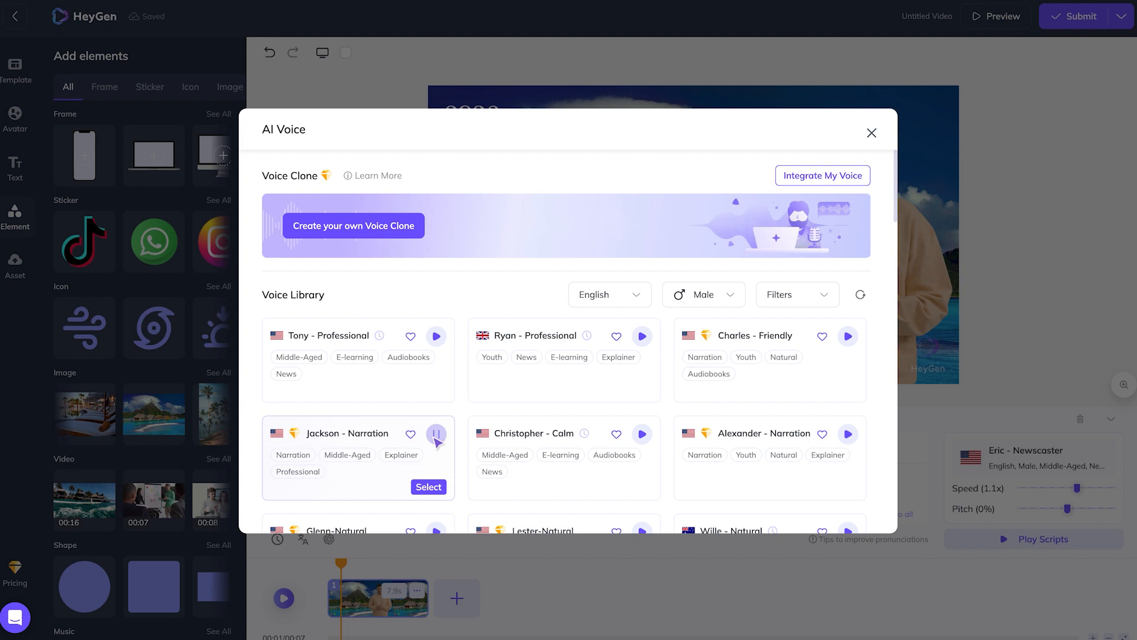
pyautogui.click(436, 338)
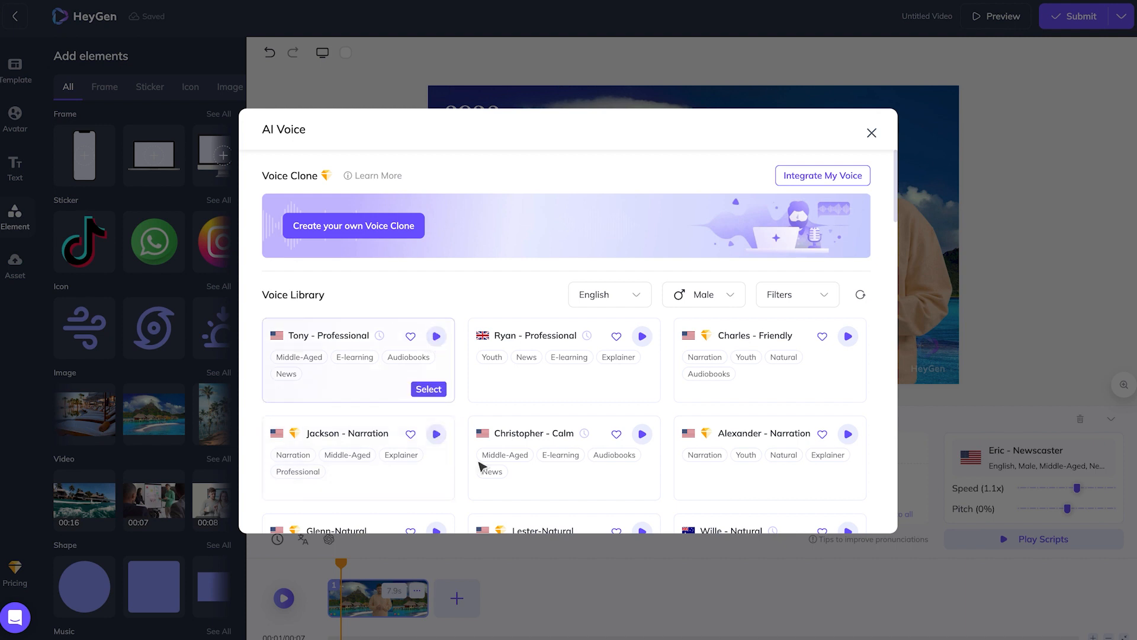
pyautogui.moveTo(382, 336)
pyautogui.click(432, 392)
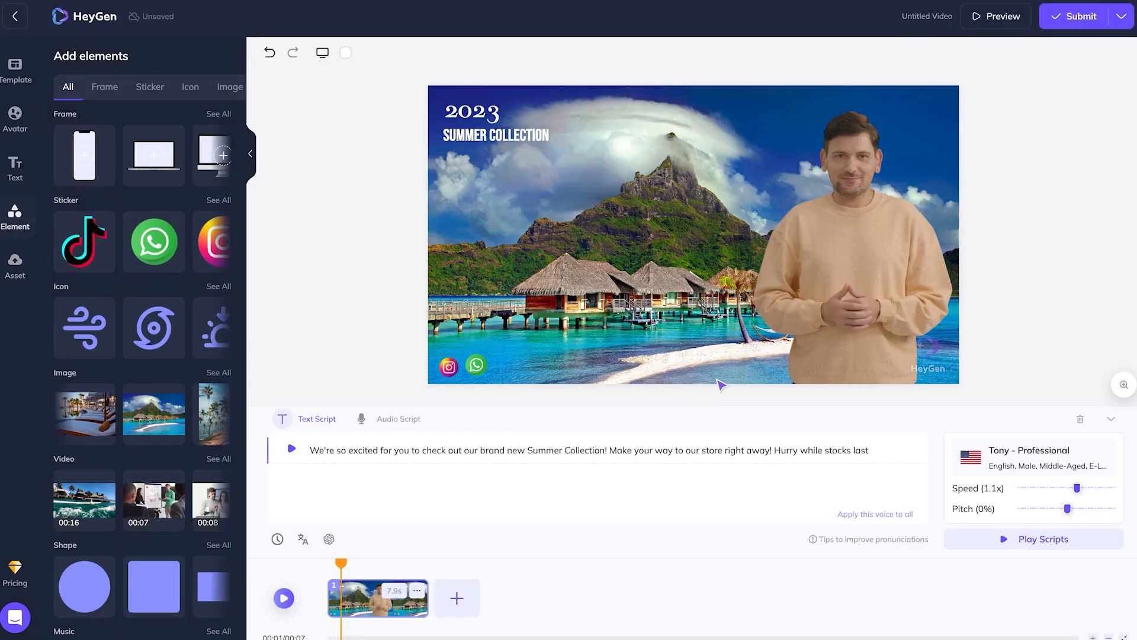
pyautogui.click(1042, 539)
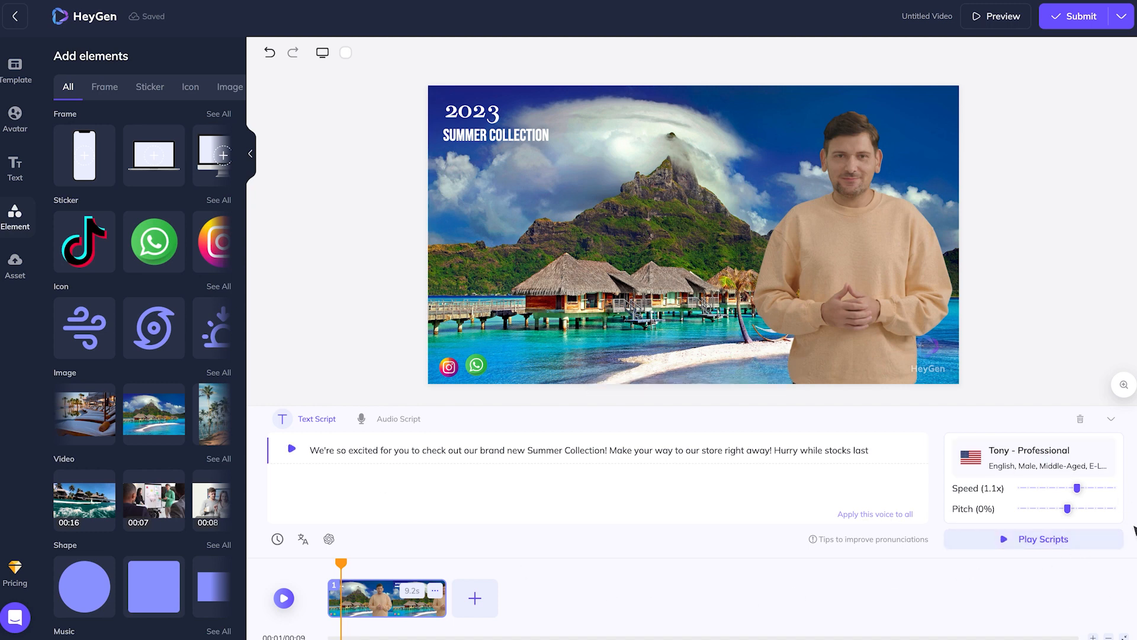
# Step: Set the voice speed to 1.2x and try a 10% pitch with script playback before resetting the pitch to 0%
pyautogui.moveTo(1068, 509); pyautogui.dragTo(1077, 510)
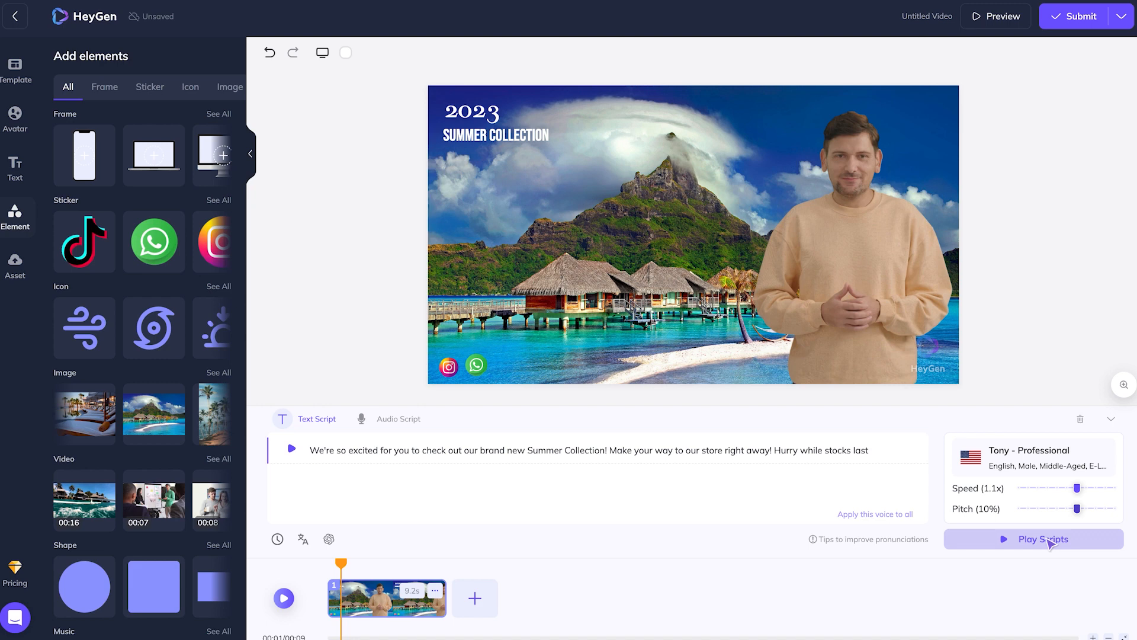
pyautogui.click(1084, 488)
pyautogui.moveTo(1087, 489); pyautogui.dragTo(1091, 489)
pyautogui.click(1042, 547)
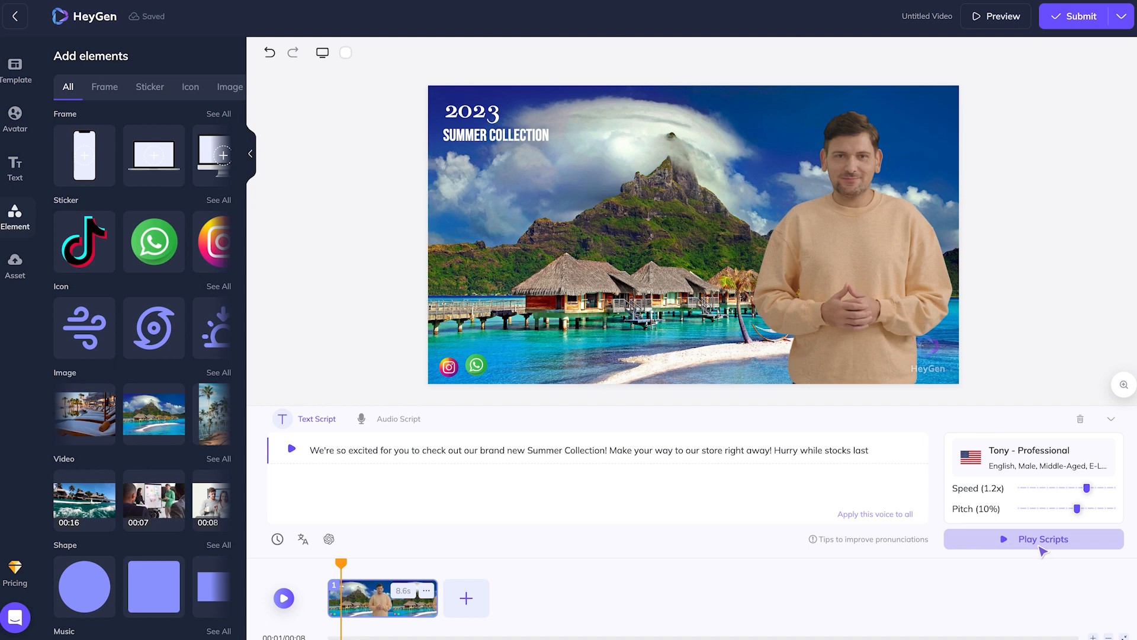
pyautogui.click(1077, 509)
pyautogui.moveTo(1077, 510); pyautogui.dragTo(1068, 509)
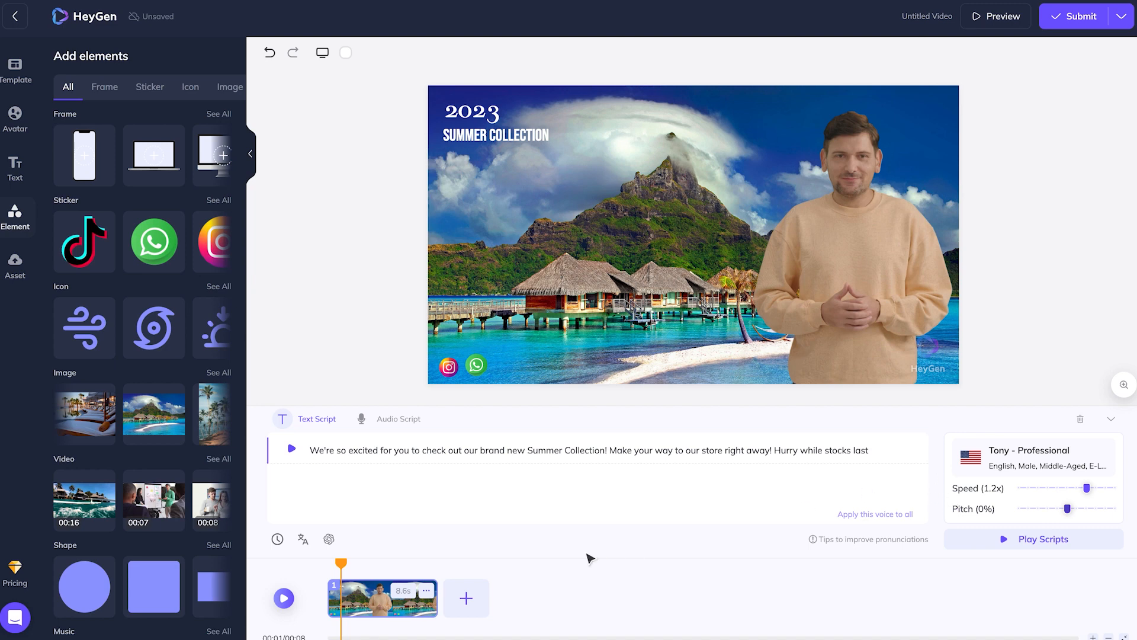
# Step: Add a second scene and apply the yellow National Hamburger Day template from the Advertisement category to it
pyautogui.click(463, 601)
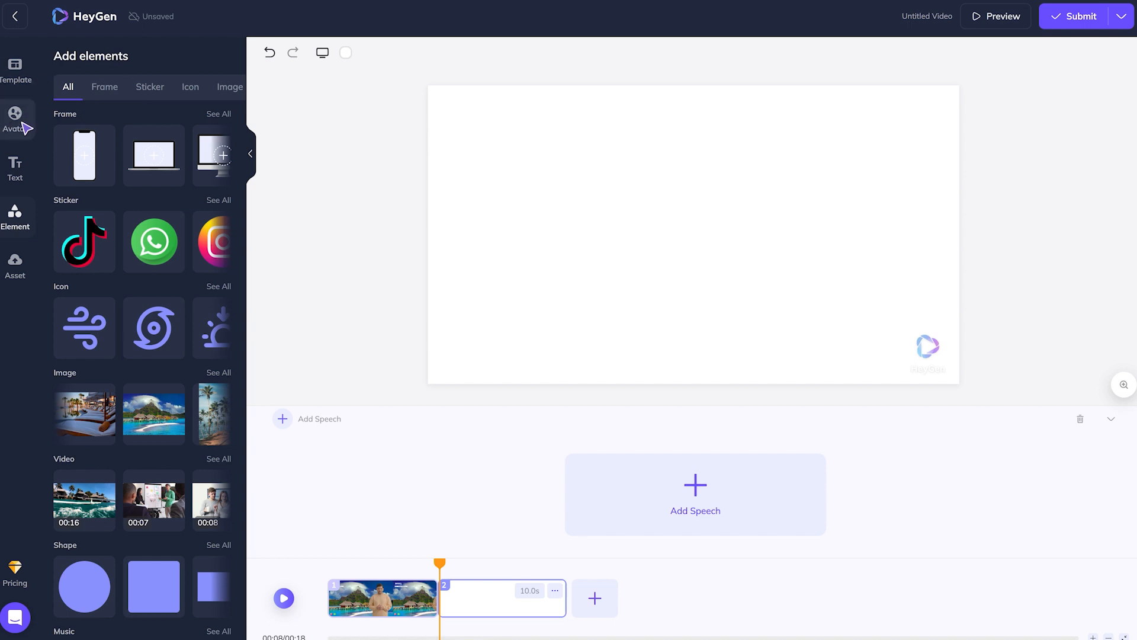
pyautogui.click(16, 119)
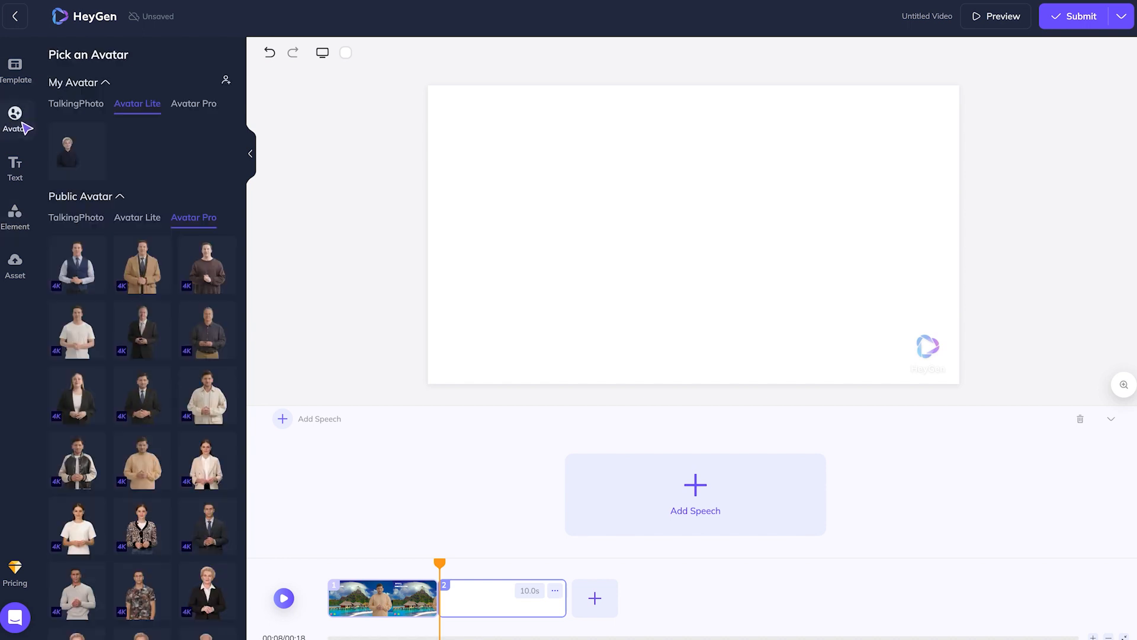
pyautogui.click(15, 73)
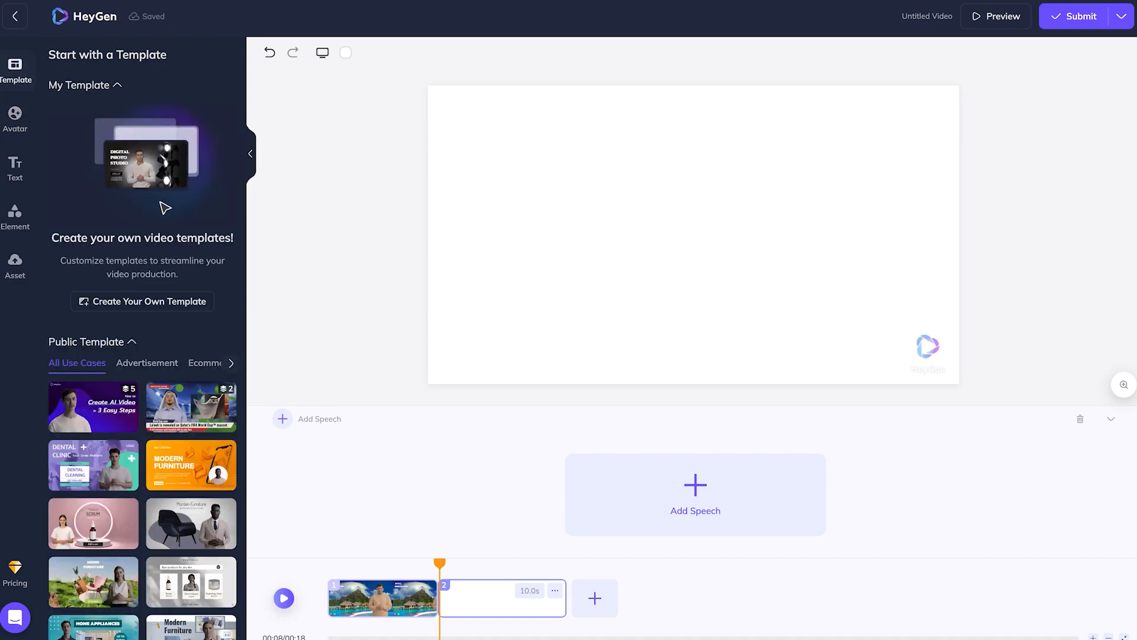
pyautogui.scroll(-3, 186, 245)
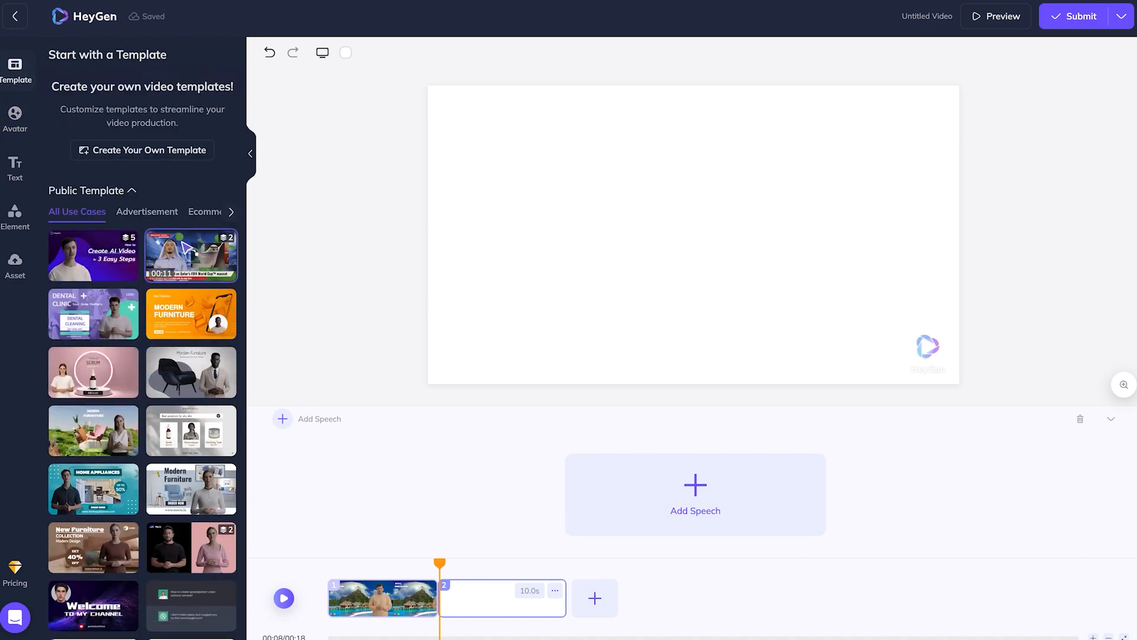
pyautogui.scroll(3, 148, 237)
pyautogui.scroll(-5, 178, 302)
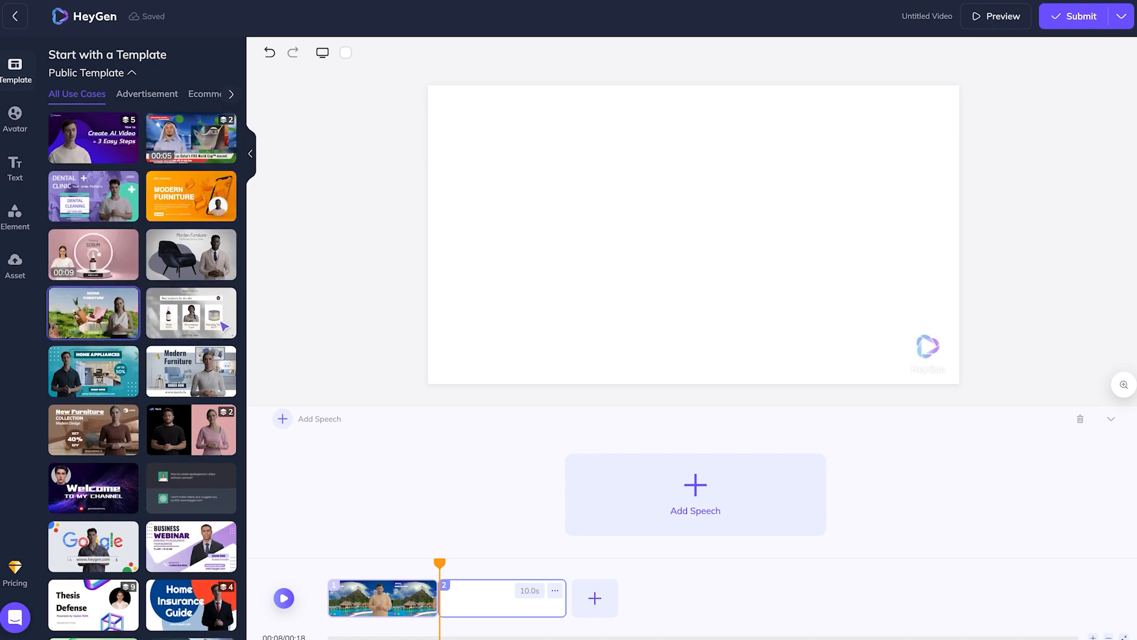
pyautogui.scroll(-4, 224, 327)
pyautogui.scroll(4, 224, 326)
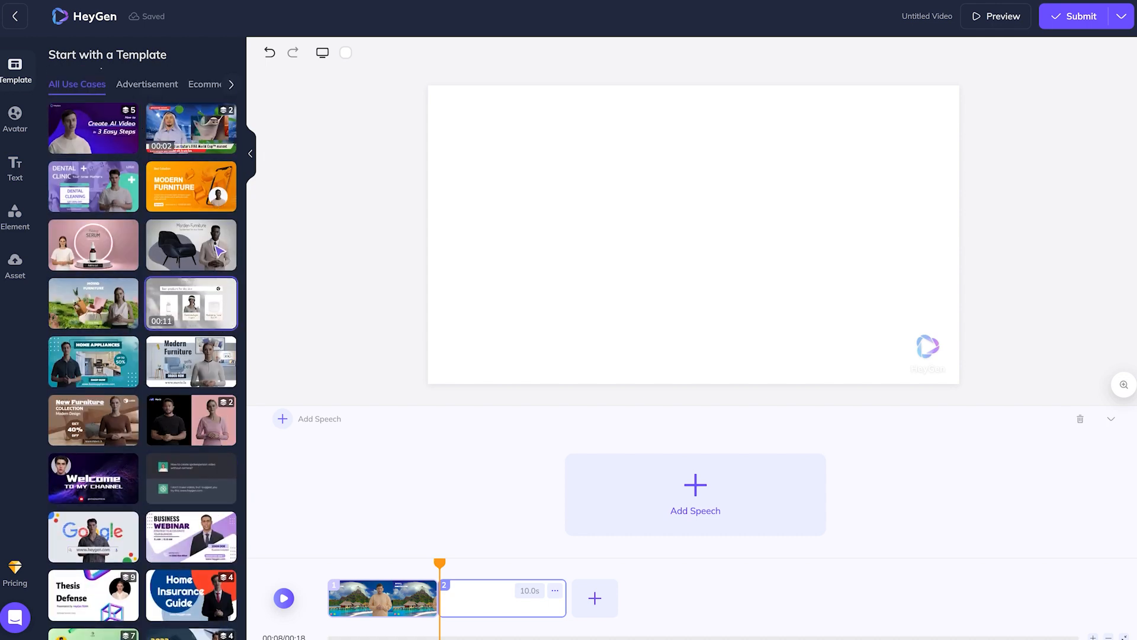
pyautogui.click(164, 85)
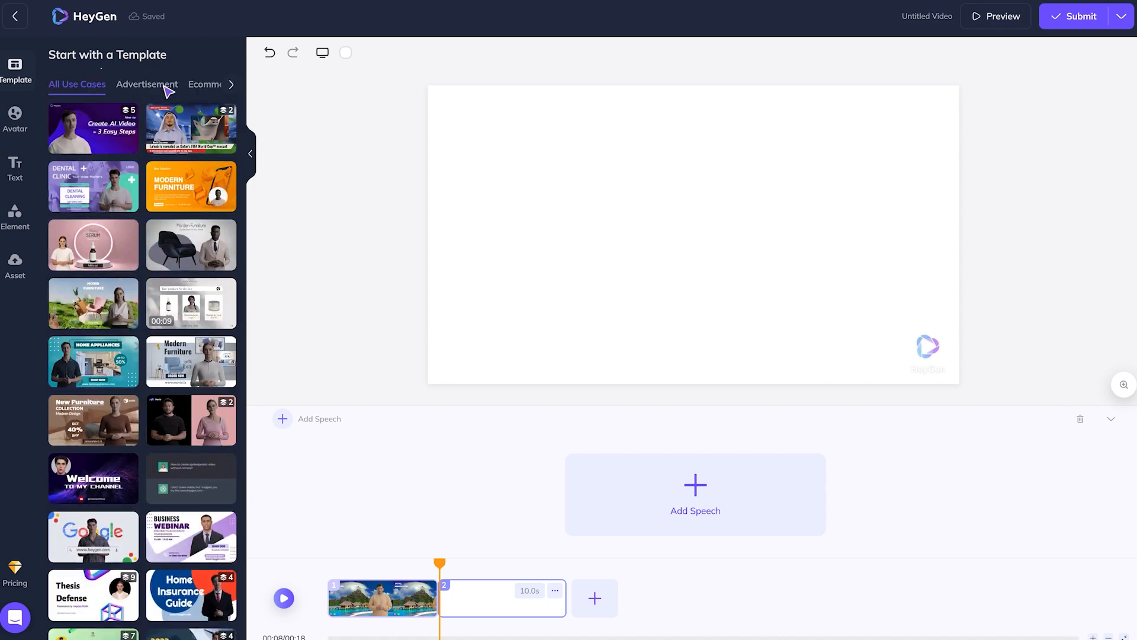
pyautogui.moveTo(93, 245); pyautogui.dragTo(592, 246)
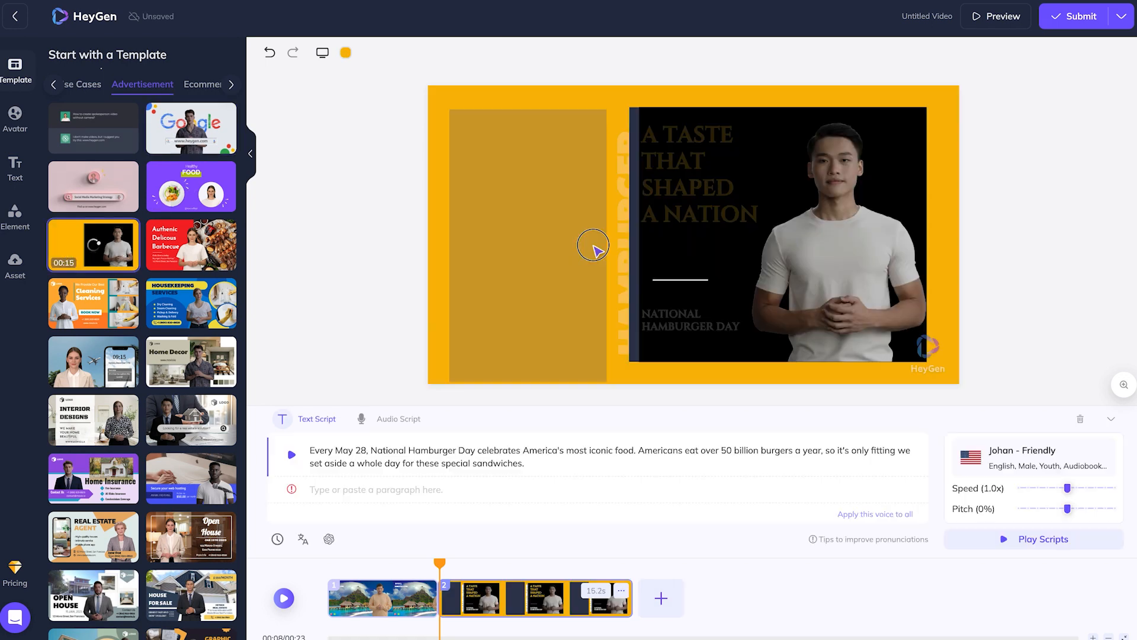
# Step: Replace the second scene's script with "The summer collection comes along with a brand new menu and we're sure you're gonna love it"
pyautogui.moveTo(310, 449); pyautogui.dragTo(609, 484)
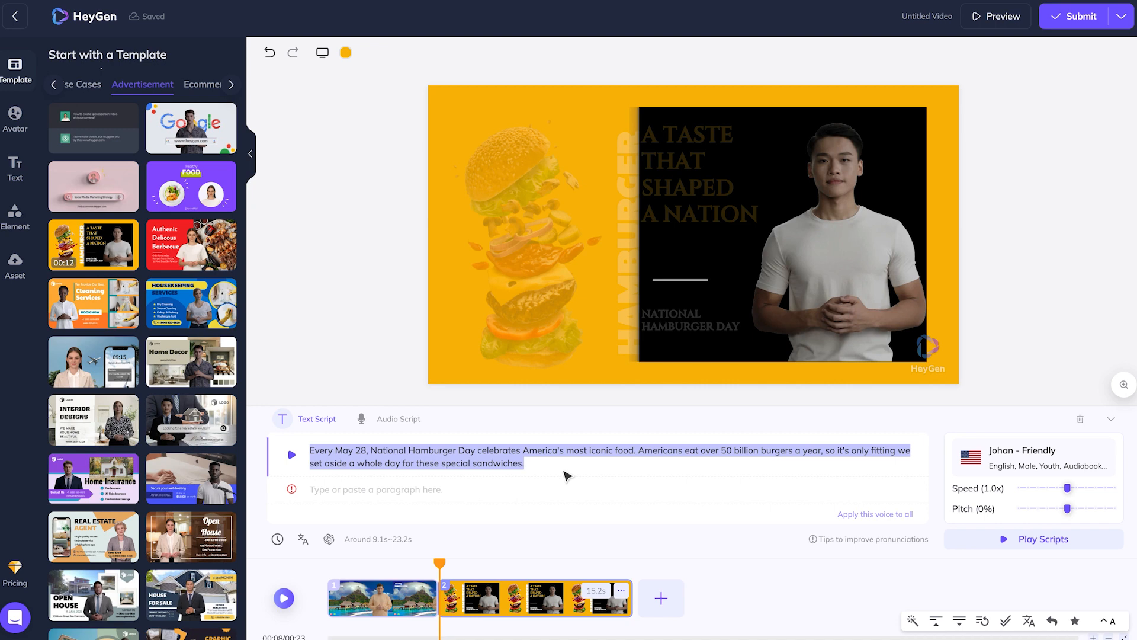
pyautogui.write('The summer collection ')
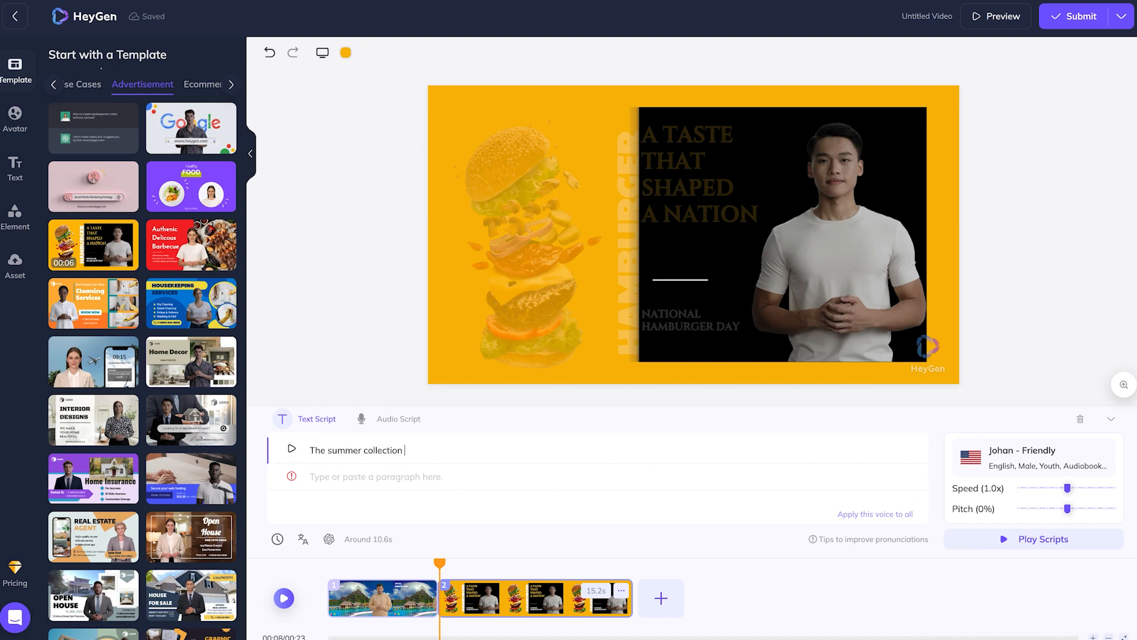
pyautogui.write("comes along with a brand menu and we're sure you're gonna love it")
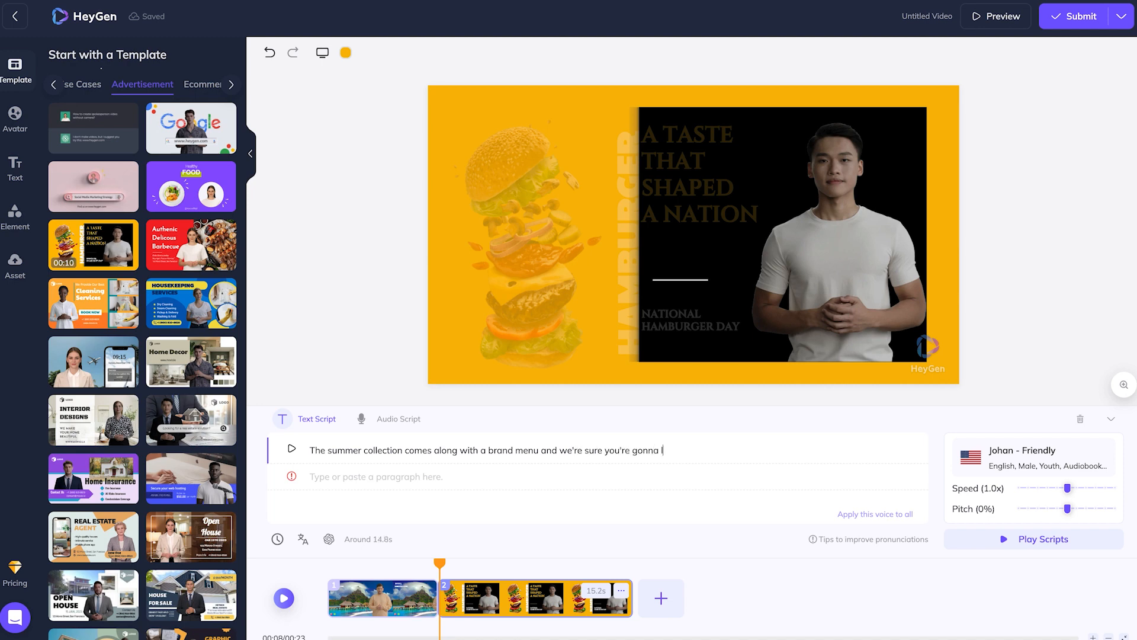
pyautogui.click(1037, 545)
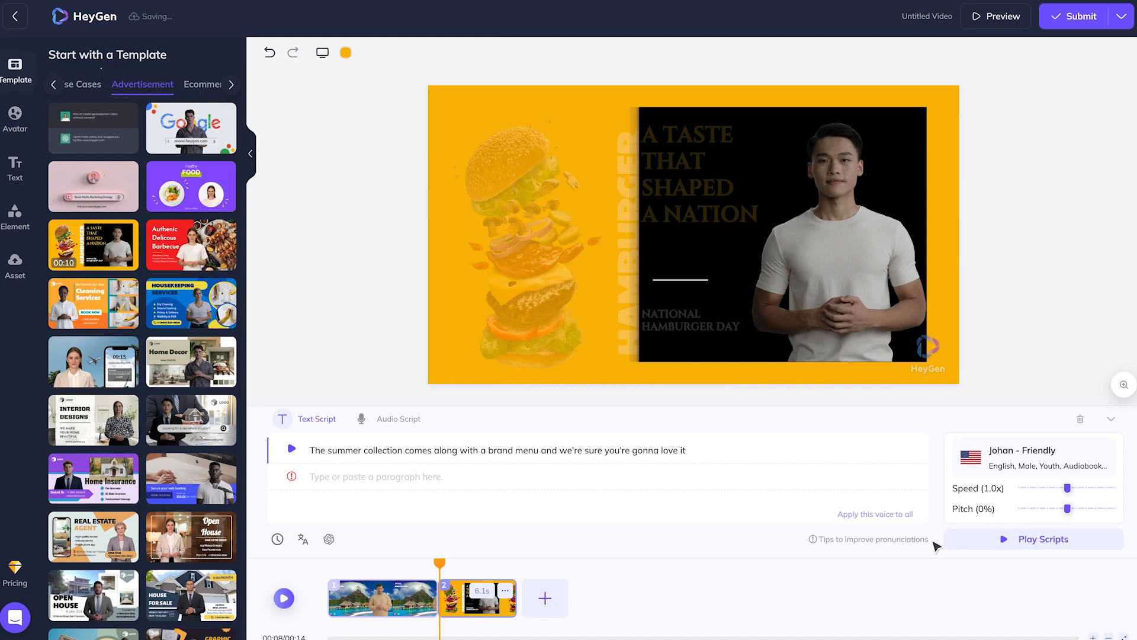
pyautogui.click(515, 450)
pyautogui.write('new')
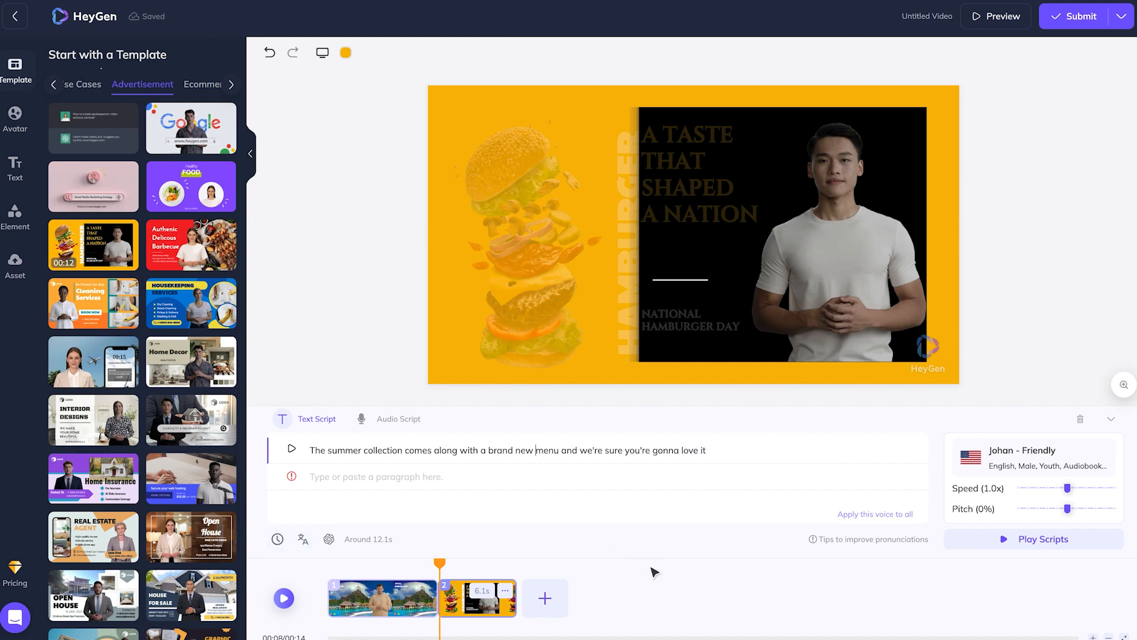
# Step: Add a third scene and apply the blue Housekeeping Services template to it, keeping the avatar at its original position
pyautogui.click(536, 609)
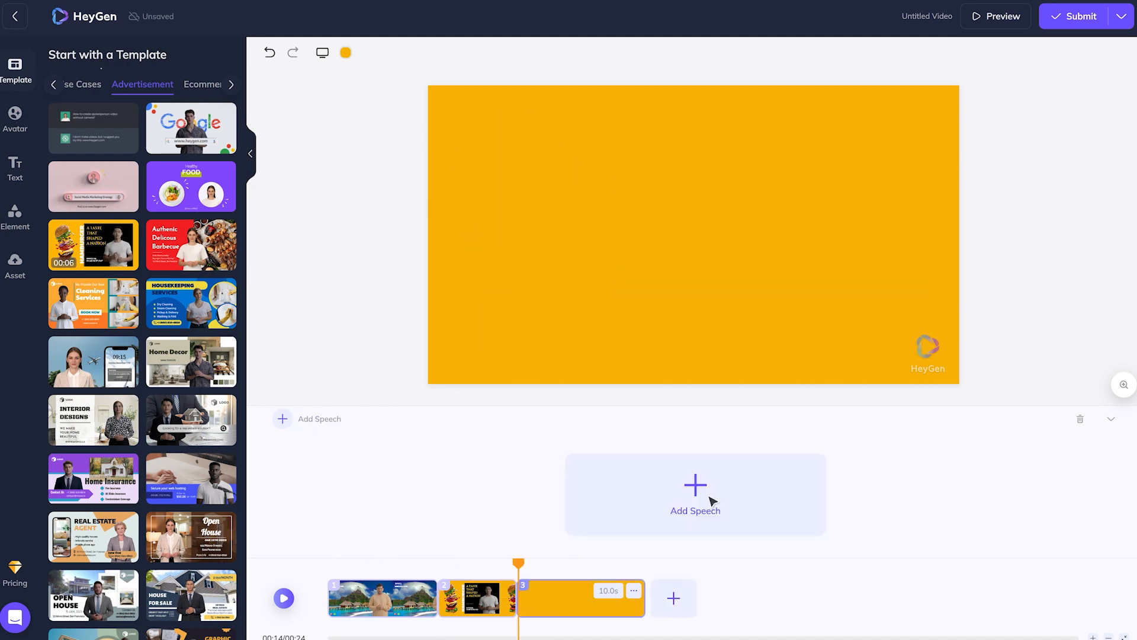
pyautogui.click(189, 305)
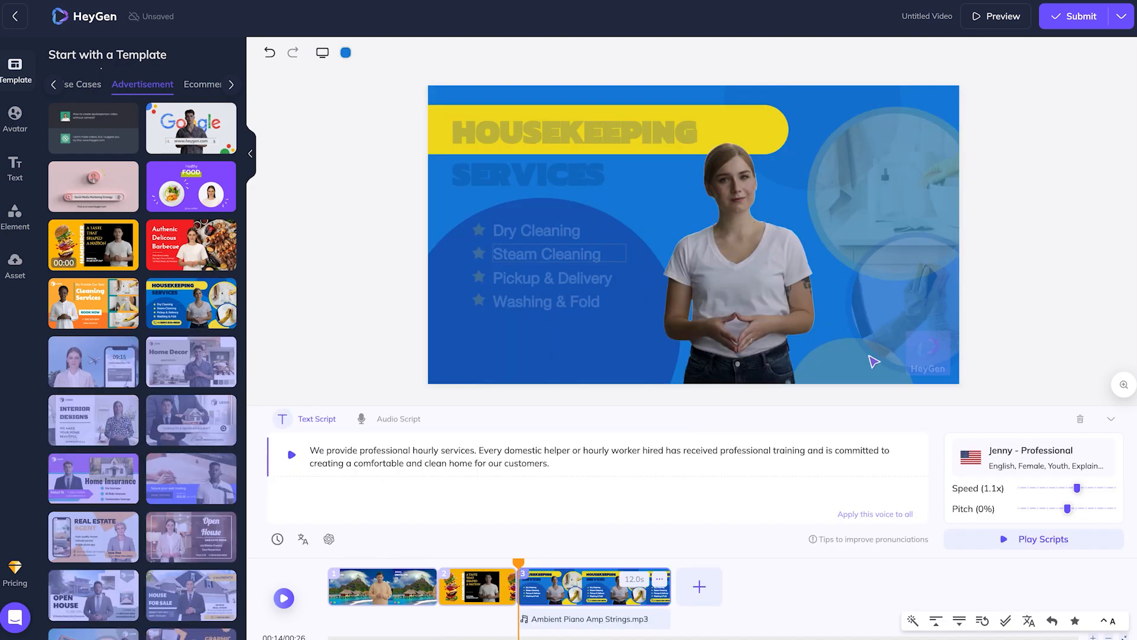
pyautogui.moveTo(750, 248); pyautogui.dragTo(775, 252)
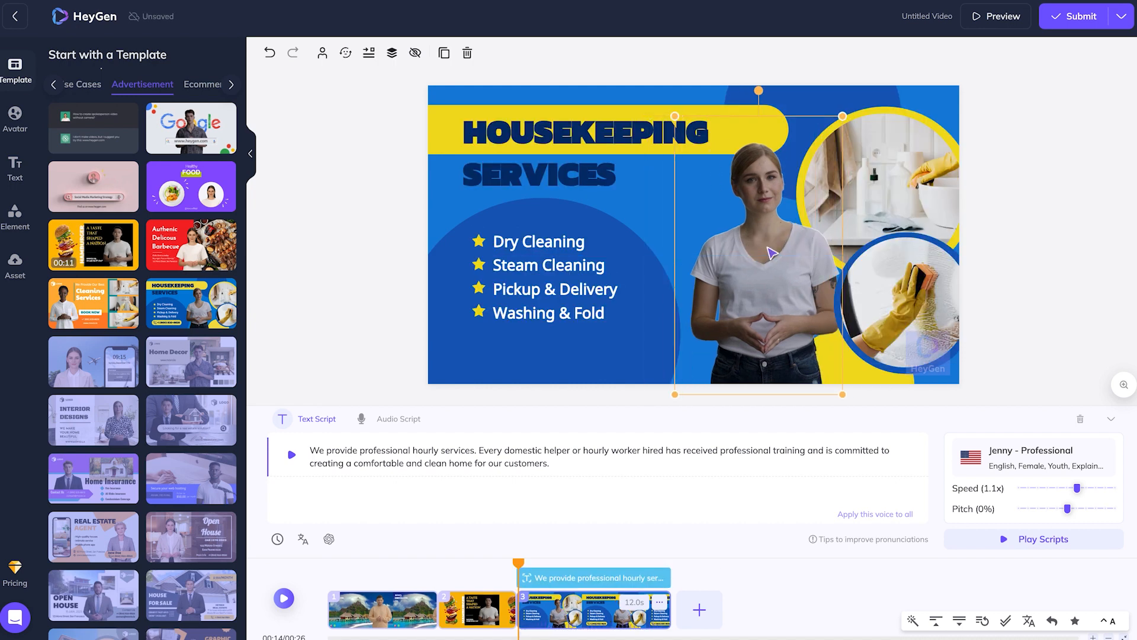
pyautogui.hotkey('ctrl', 'z')
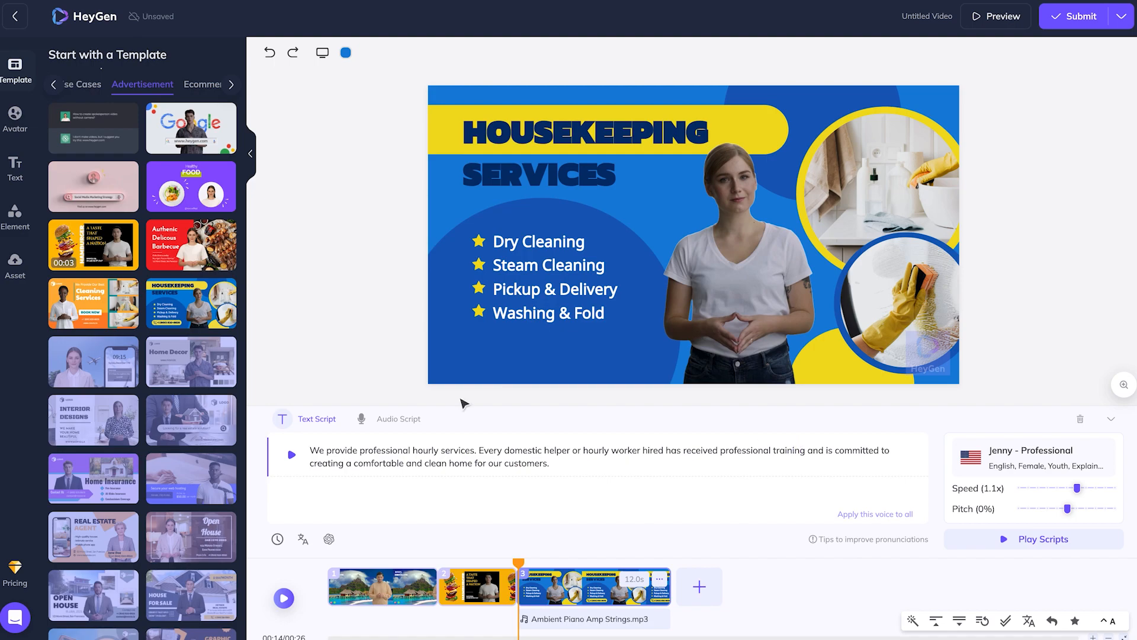
# Step: Have the GPT4 Script Writer make the third scene's script shorter and apply the rewritten version
pyautogui.click(328, 538)
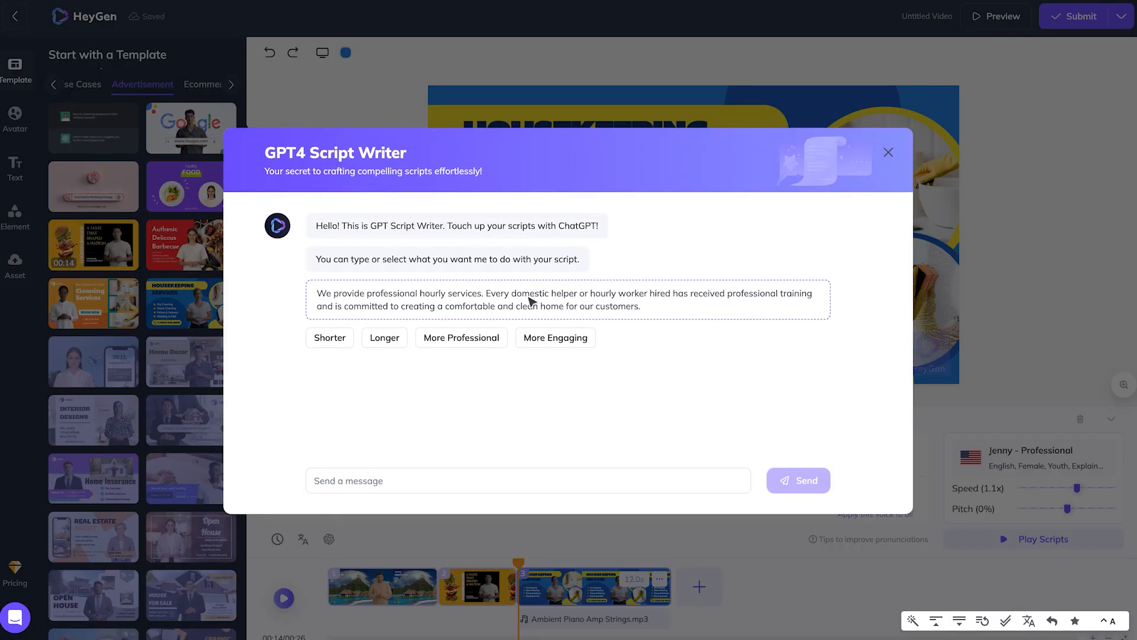
pyautogui.moveTo(314, 224); pyautogui.dragTo(685, 321)
pyautogui.click(684, 320)
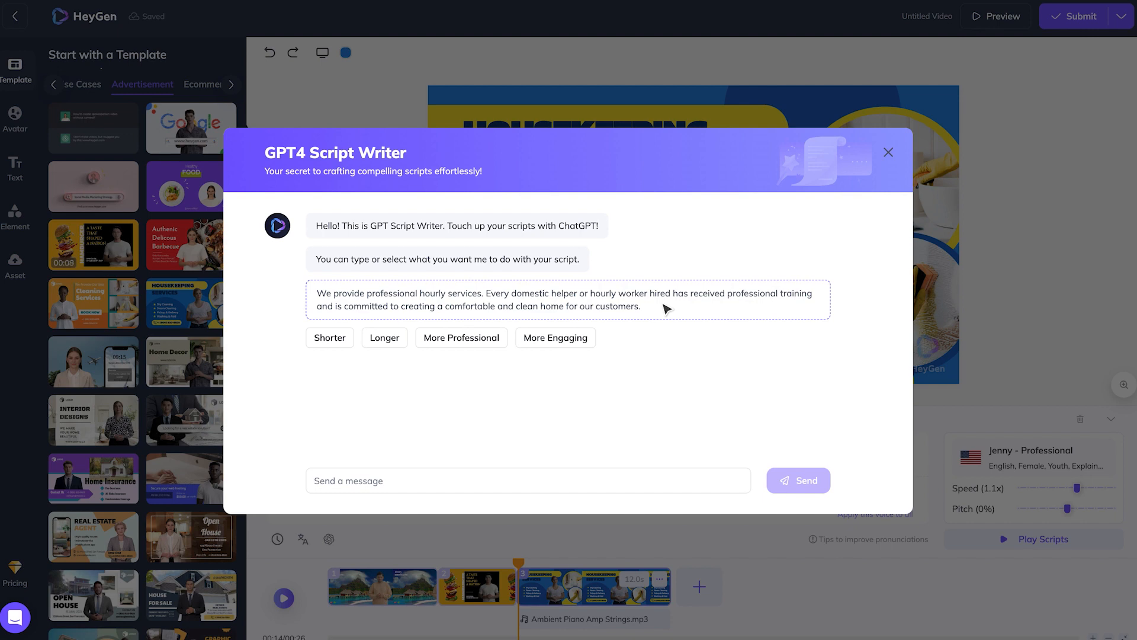
pyautogui.click(327, 345)
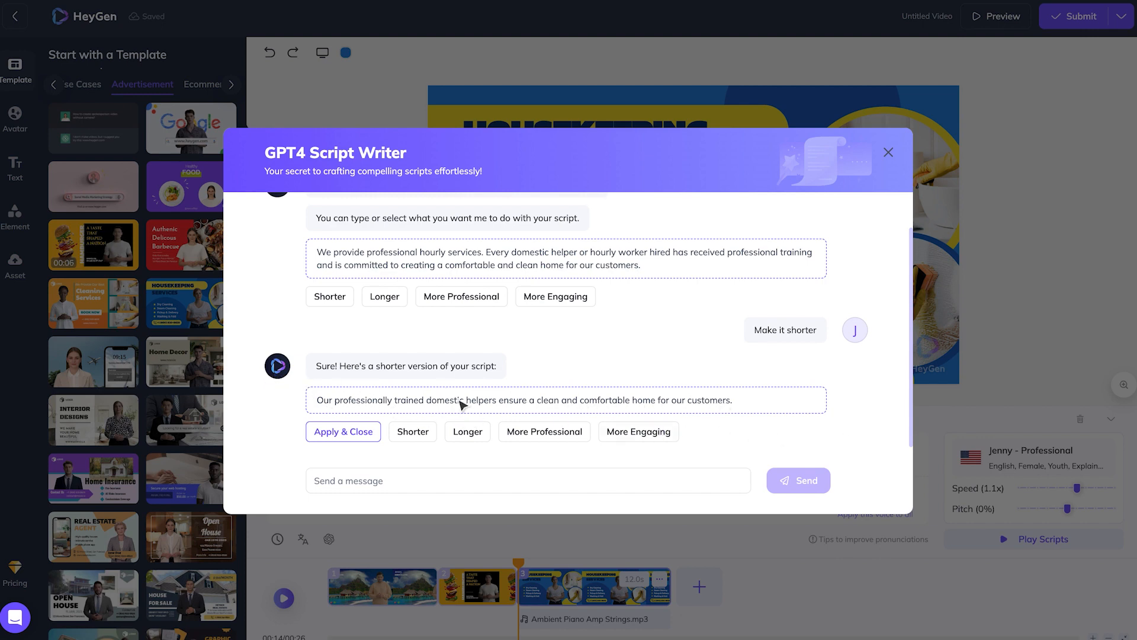
pyautogui.click(344, 430)
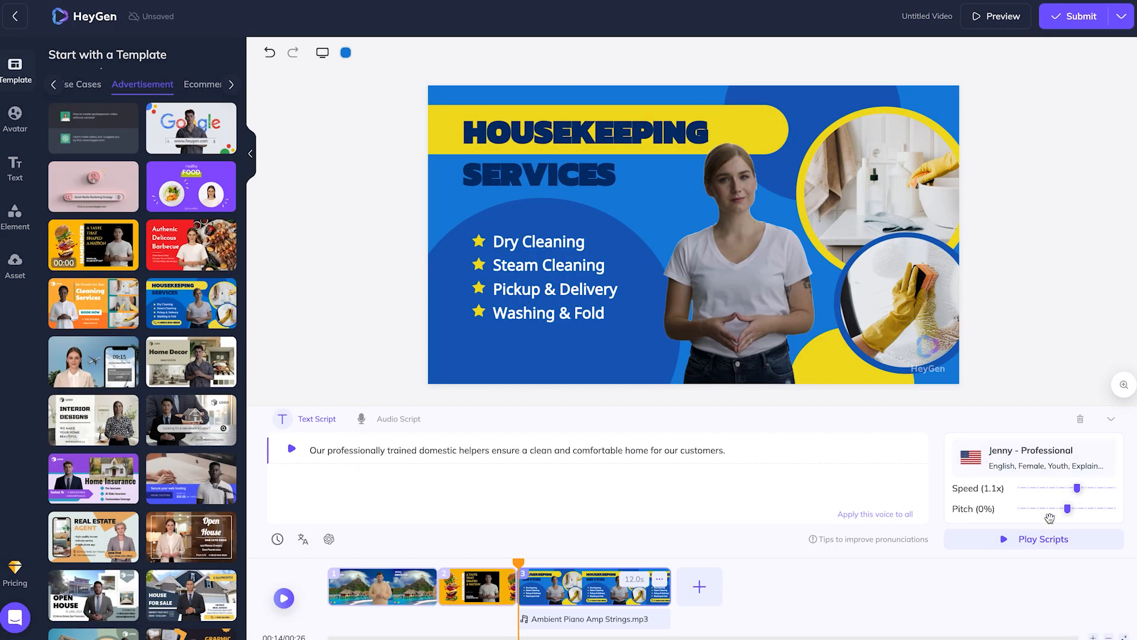
# Step: Set the third scene's voice speed to 1.2x, play its script and replace "home" with "stay" in the text
pyautogui.click(1077, 488)
pyautogui.moveTo(1079, 493); pyautogui.dragTo(1087, 493)
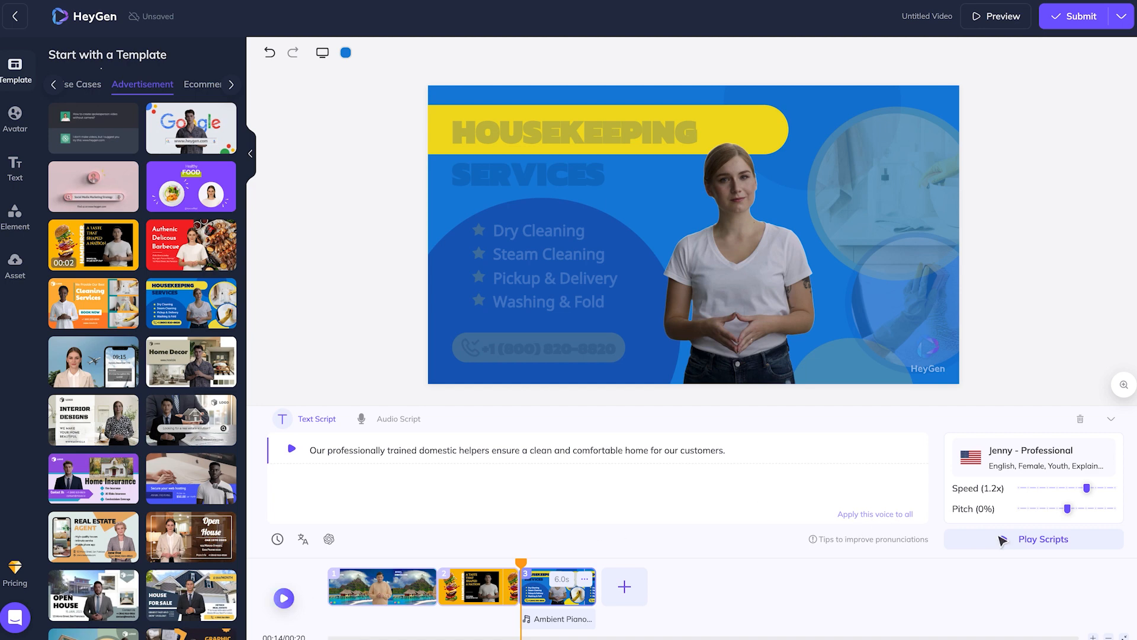
pyautogui.click(1081, 544)
pyautogui.doubleClick(636, 450)
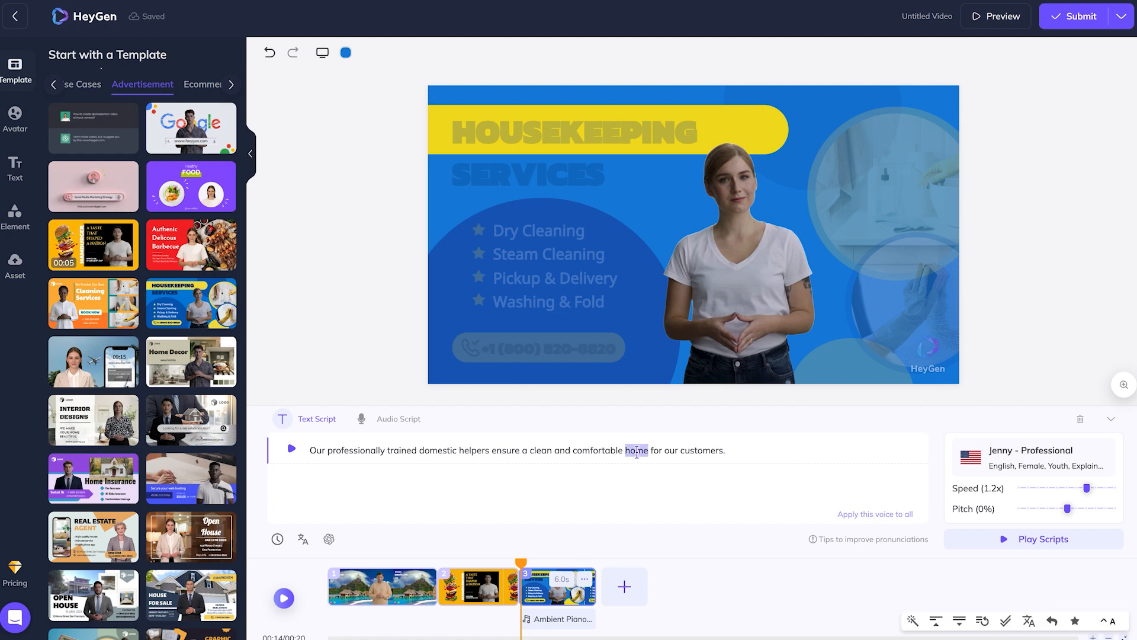
pyautogui.write('stay')
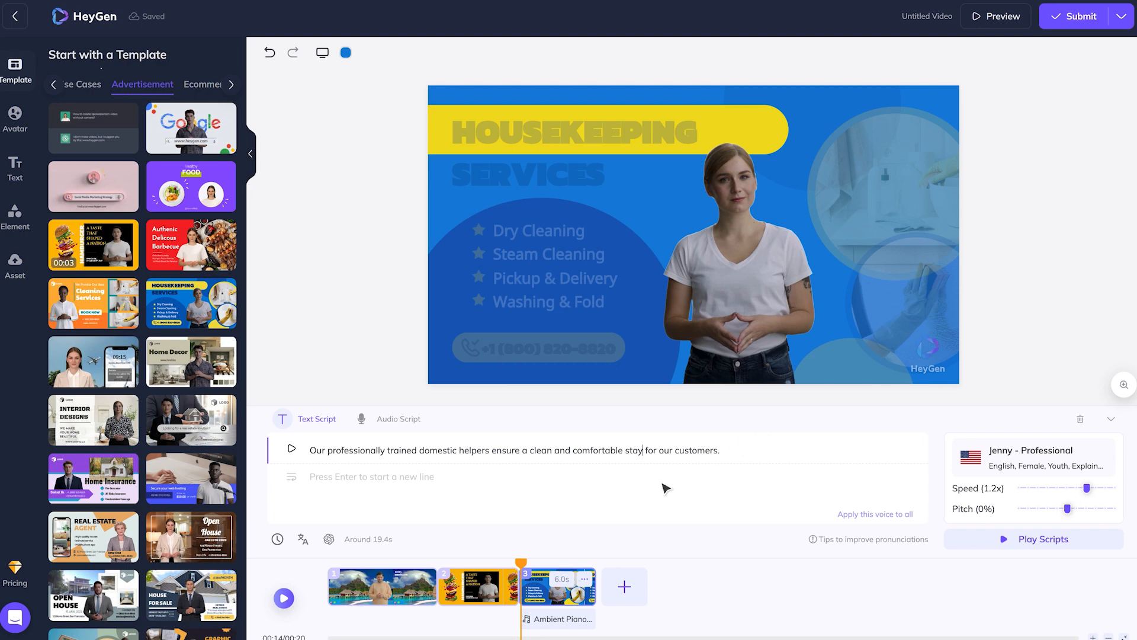
pyautogui.moveTo(446, 556)
pyautogui.mouseDown()
pyautogui.moveTo(250, 538)
pyautogui.moveTo(258, 555)
pyautogui.mouseUp()
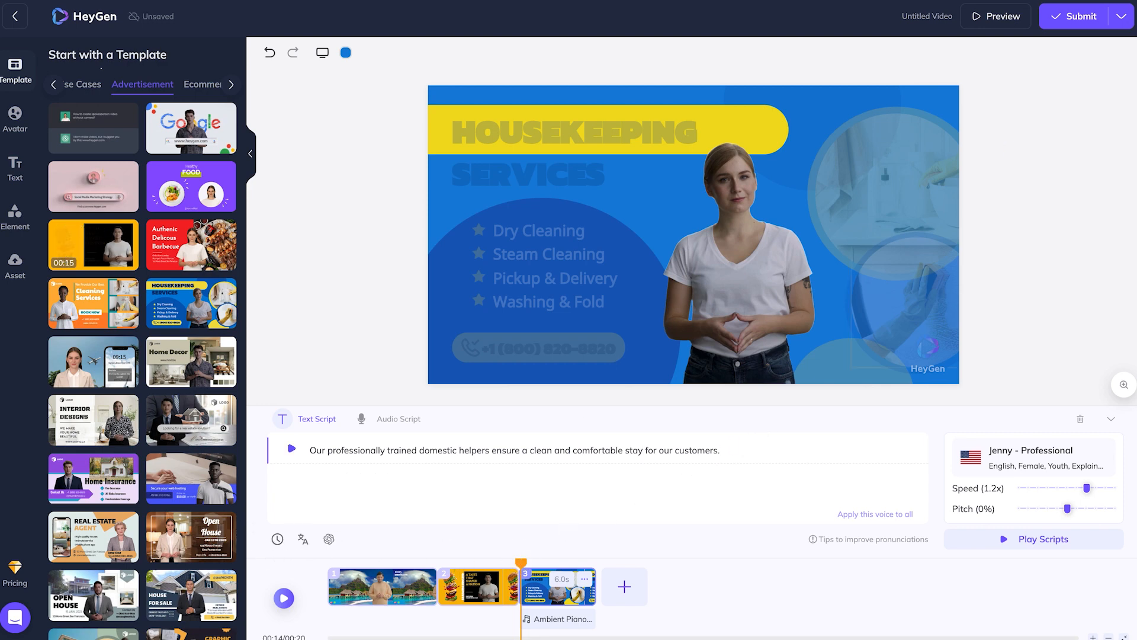
# Step: Submit the three-scene video for rendering with the standard option instead of 4K
pyautogui.click(1120, 22)
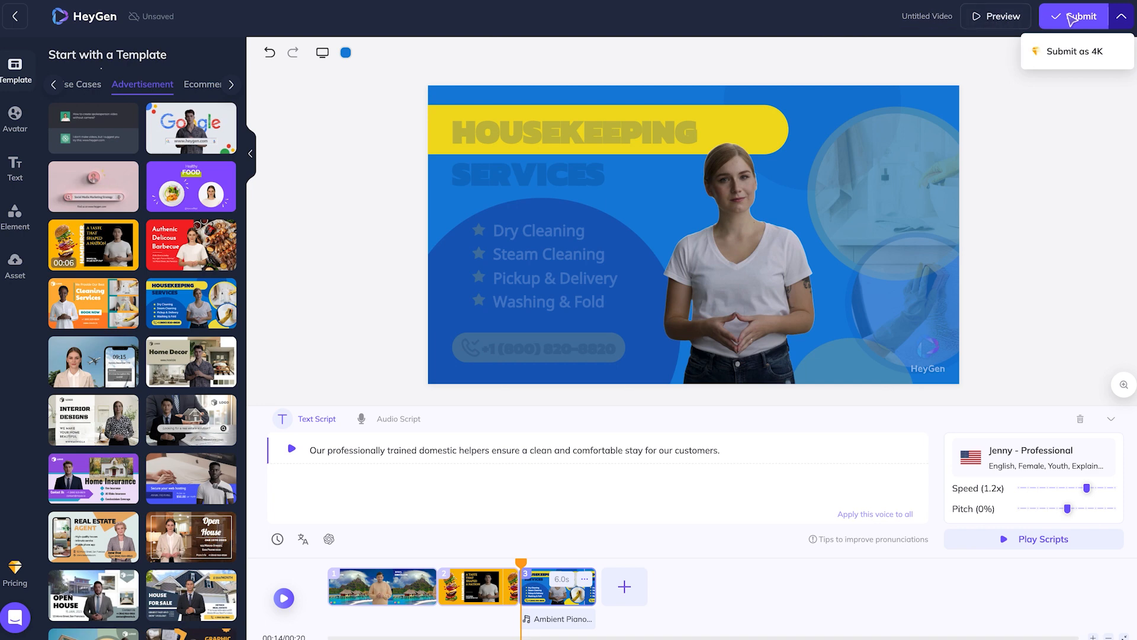
pyautogui.click(1072, 18)
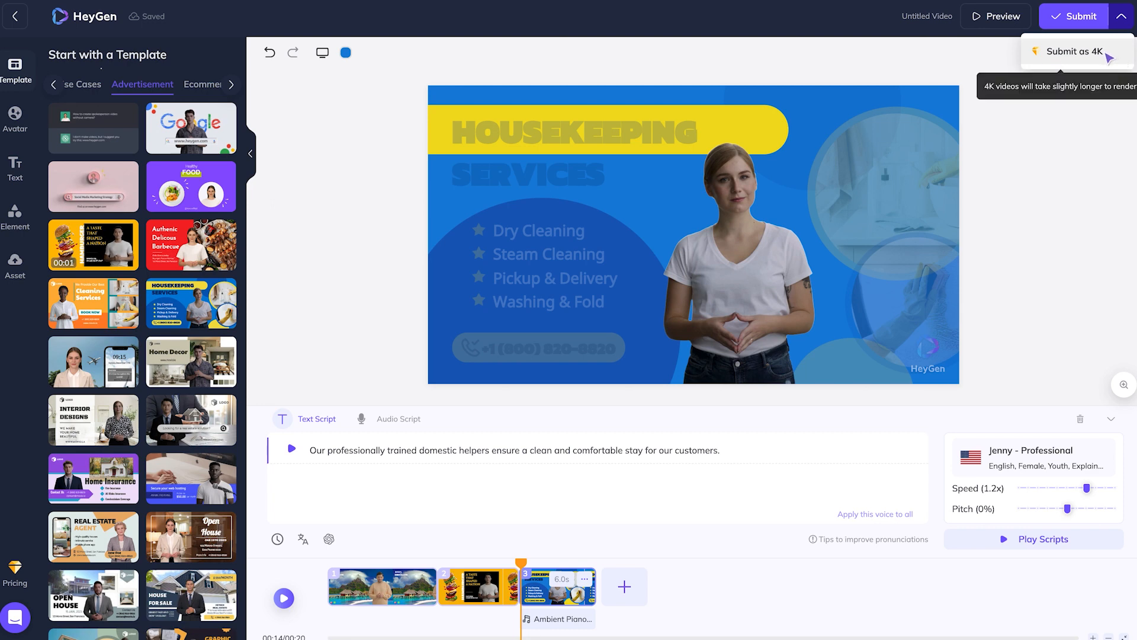
pyautogui.click(1077, 19)
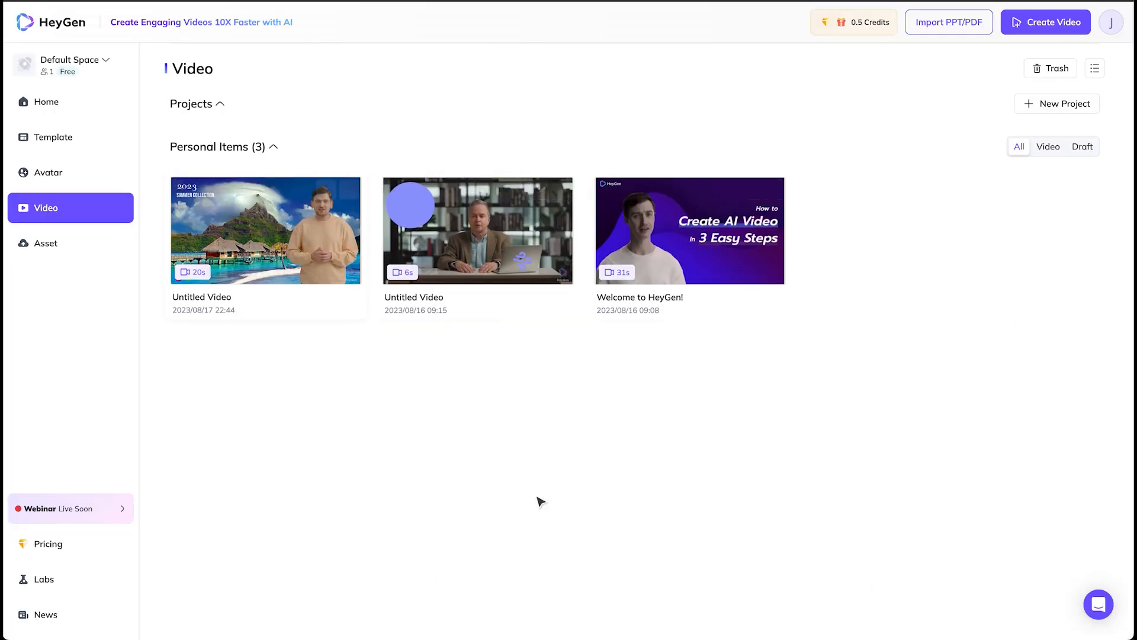
# Step: Open the rendered 2023 Summer Collection video from the personal items and start its playback
pyautogui.moveTo(265, 231)
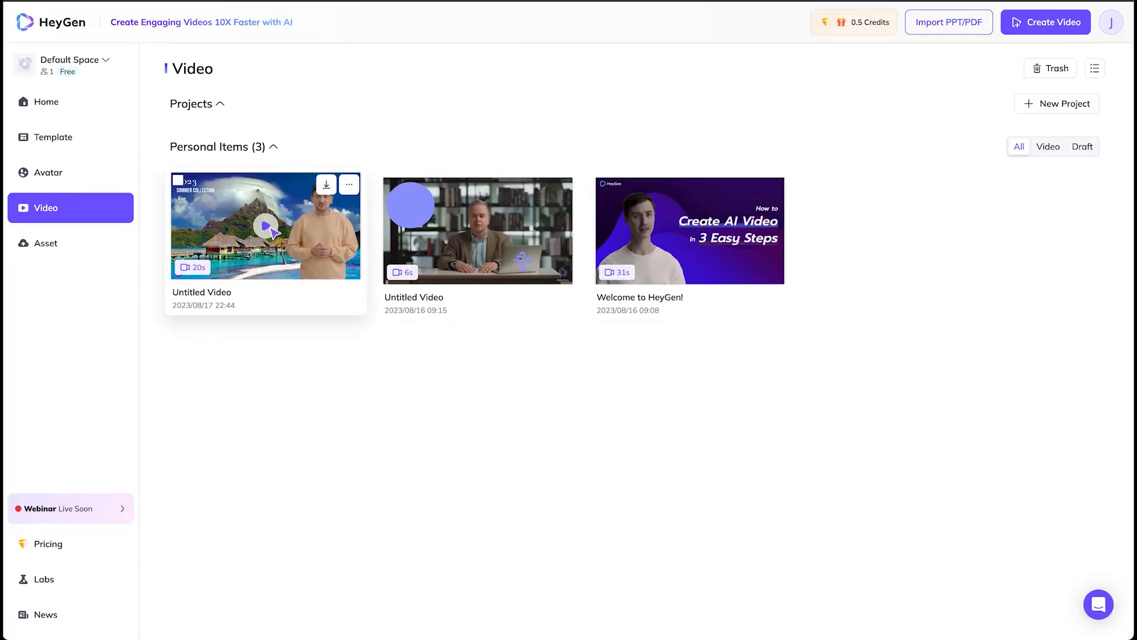
pyautogui.click(272, 228)
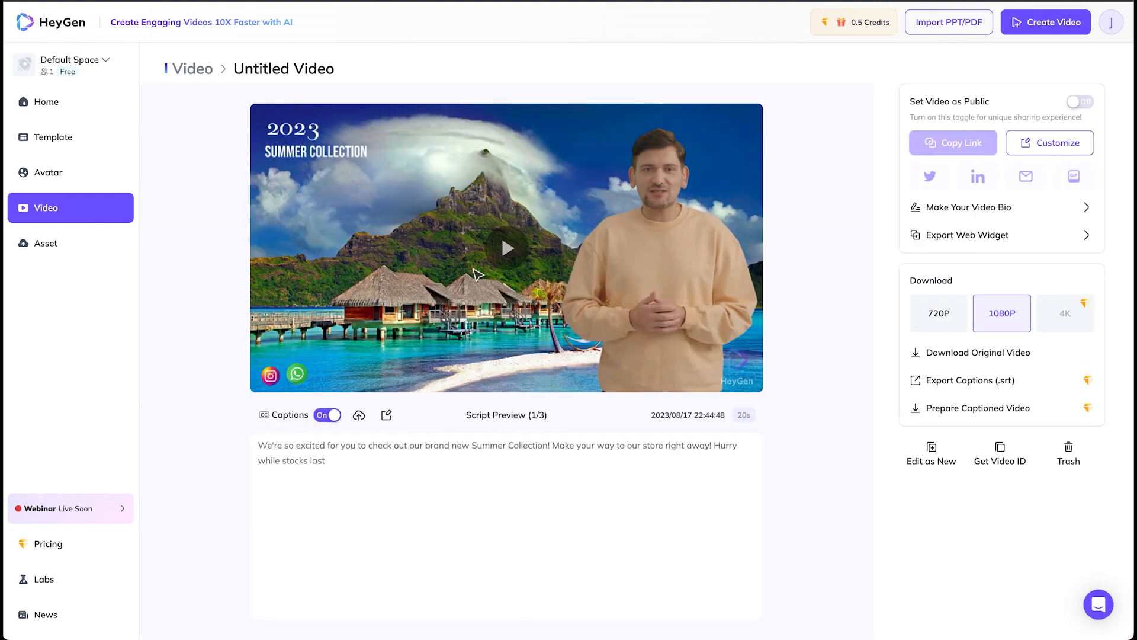
pyautogui.click(507, 251)
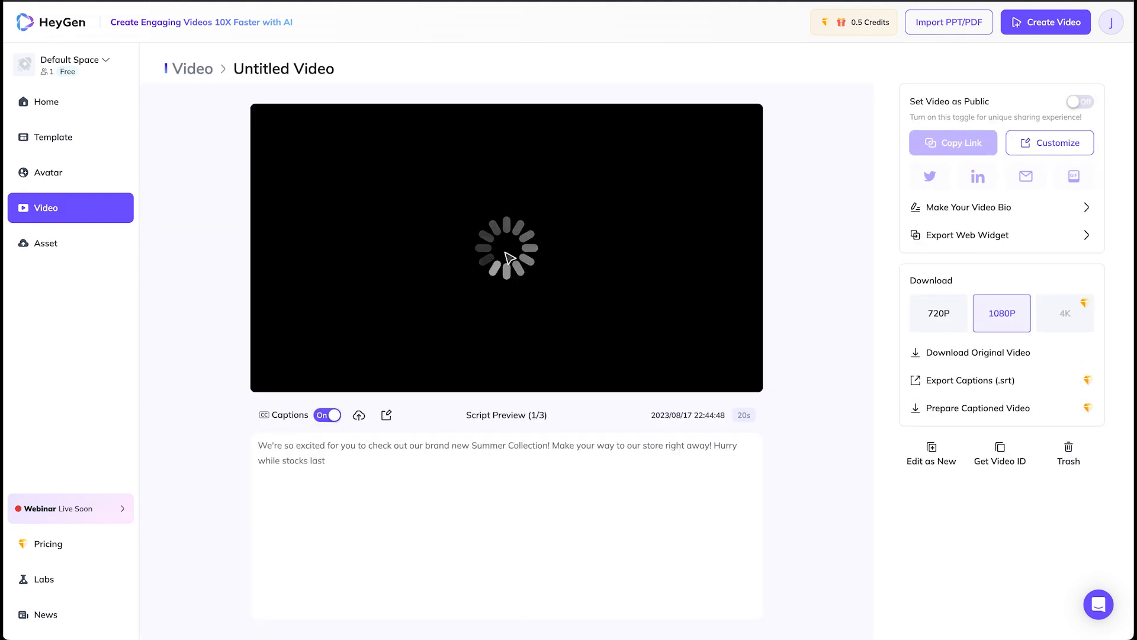